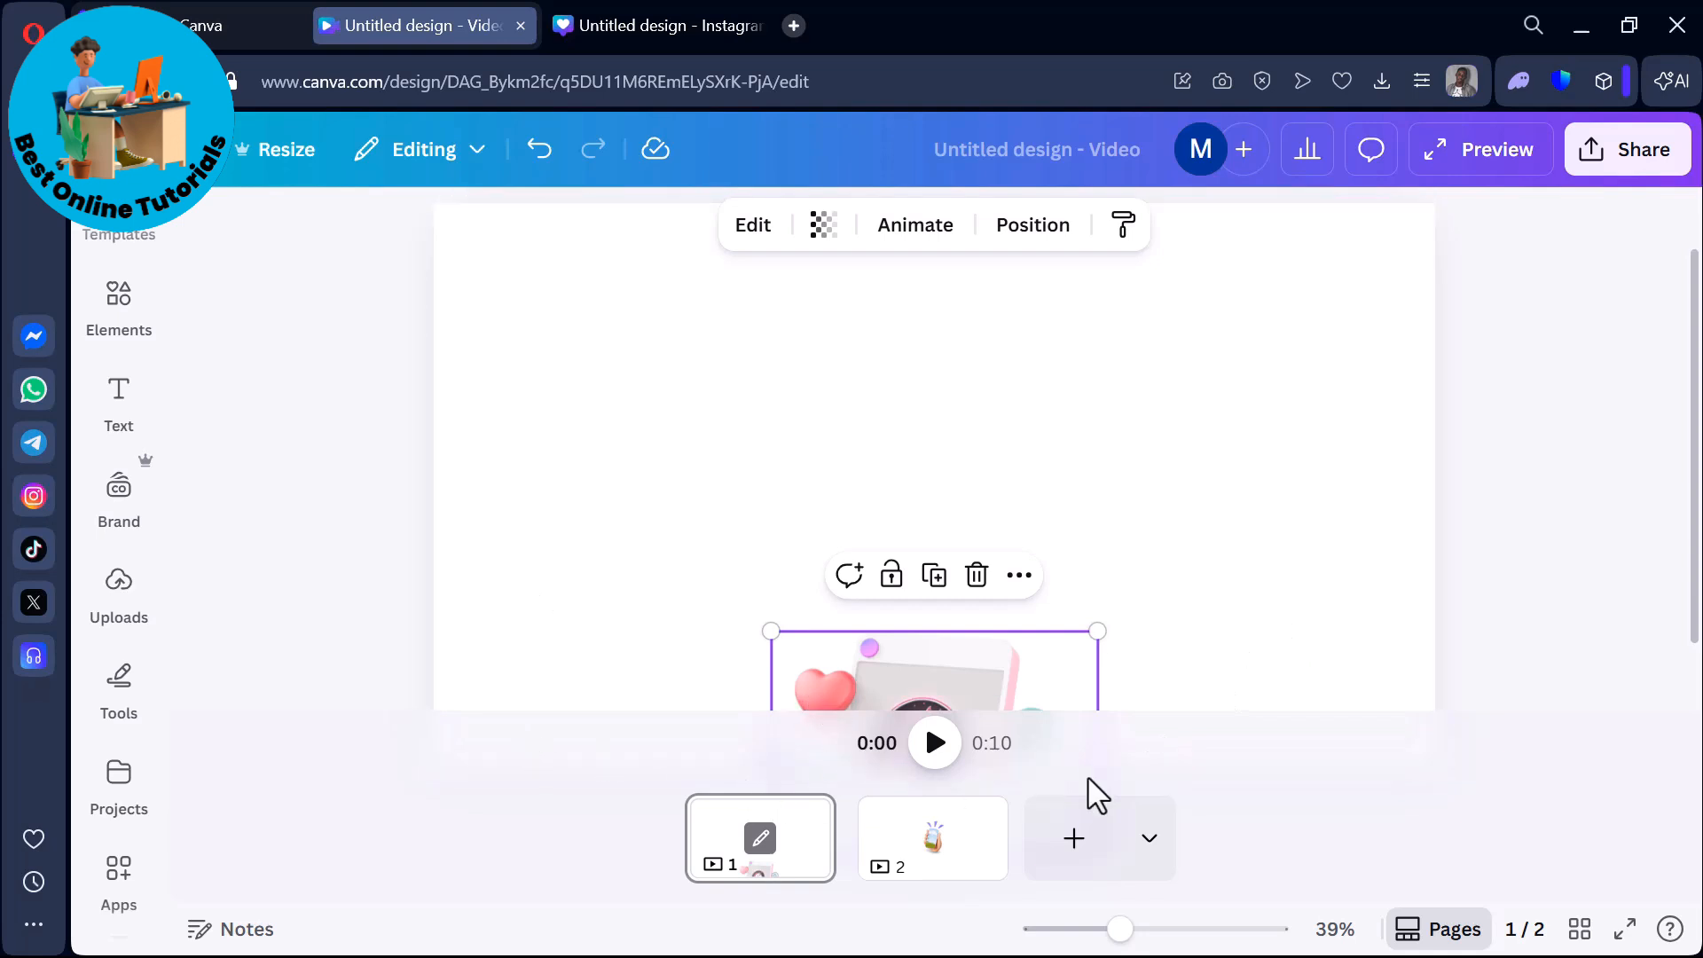
Play the two-page video from its start and pause it on page 2.
{"action": "left_click", "coordinate": [933, 754]}
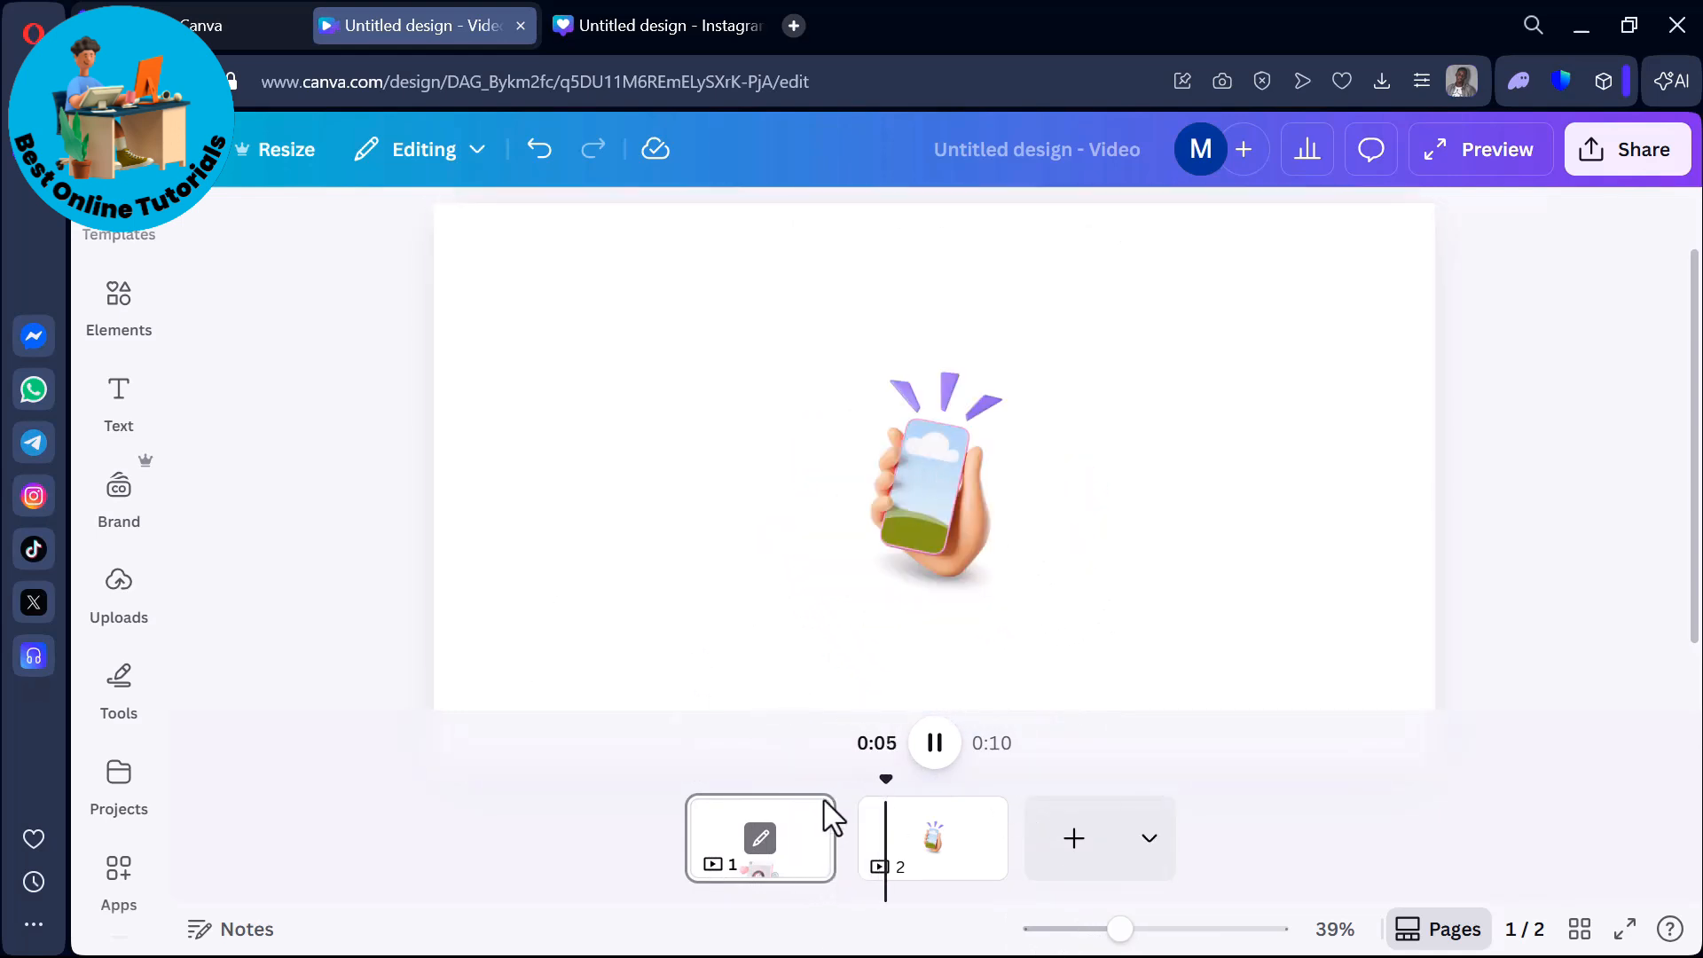
{"action": "left_click", "coordinate": [933, 743]}
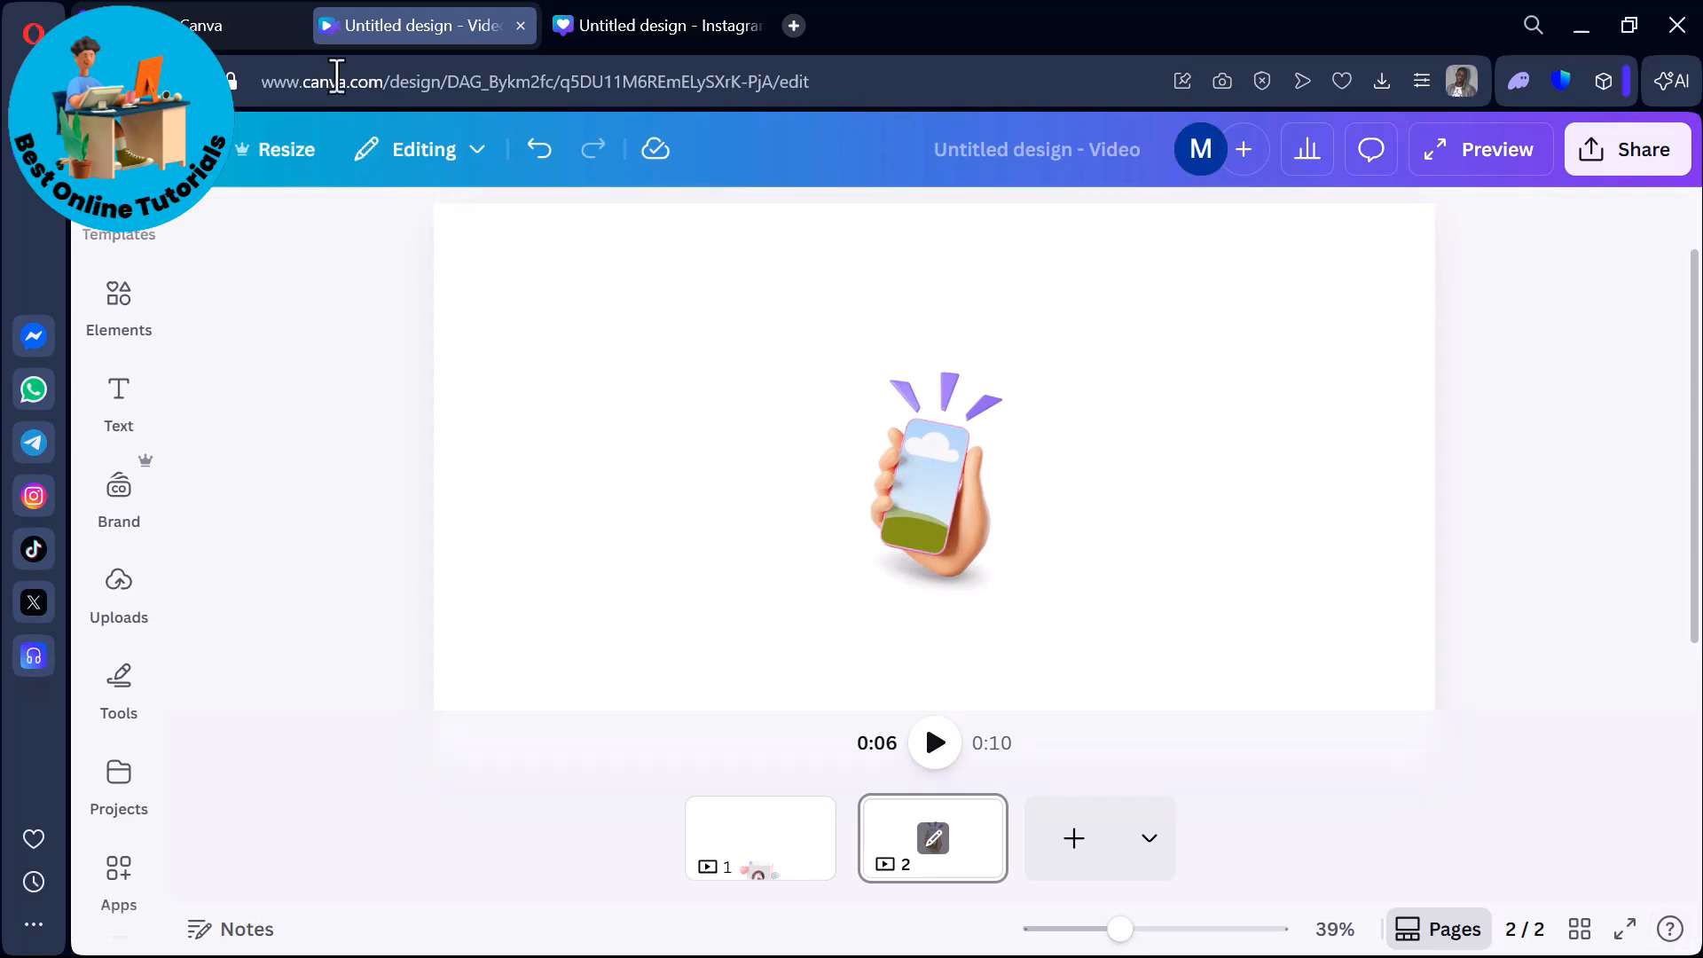
Review the video formats and templates offered for a new design and return to the existing video design.
{"action": "left_click", "coordinate": [191, 25]}
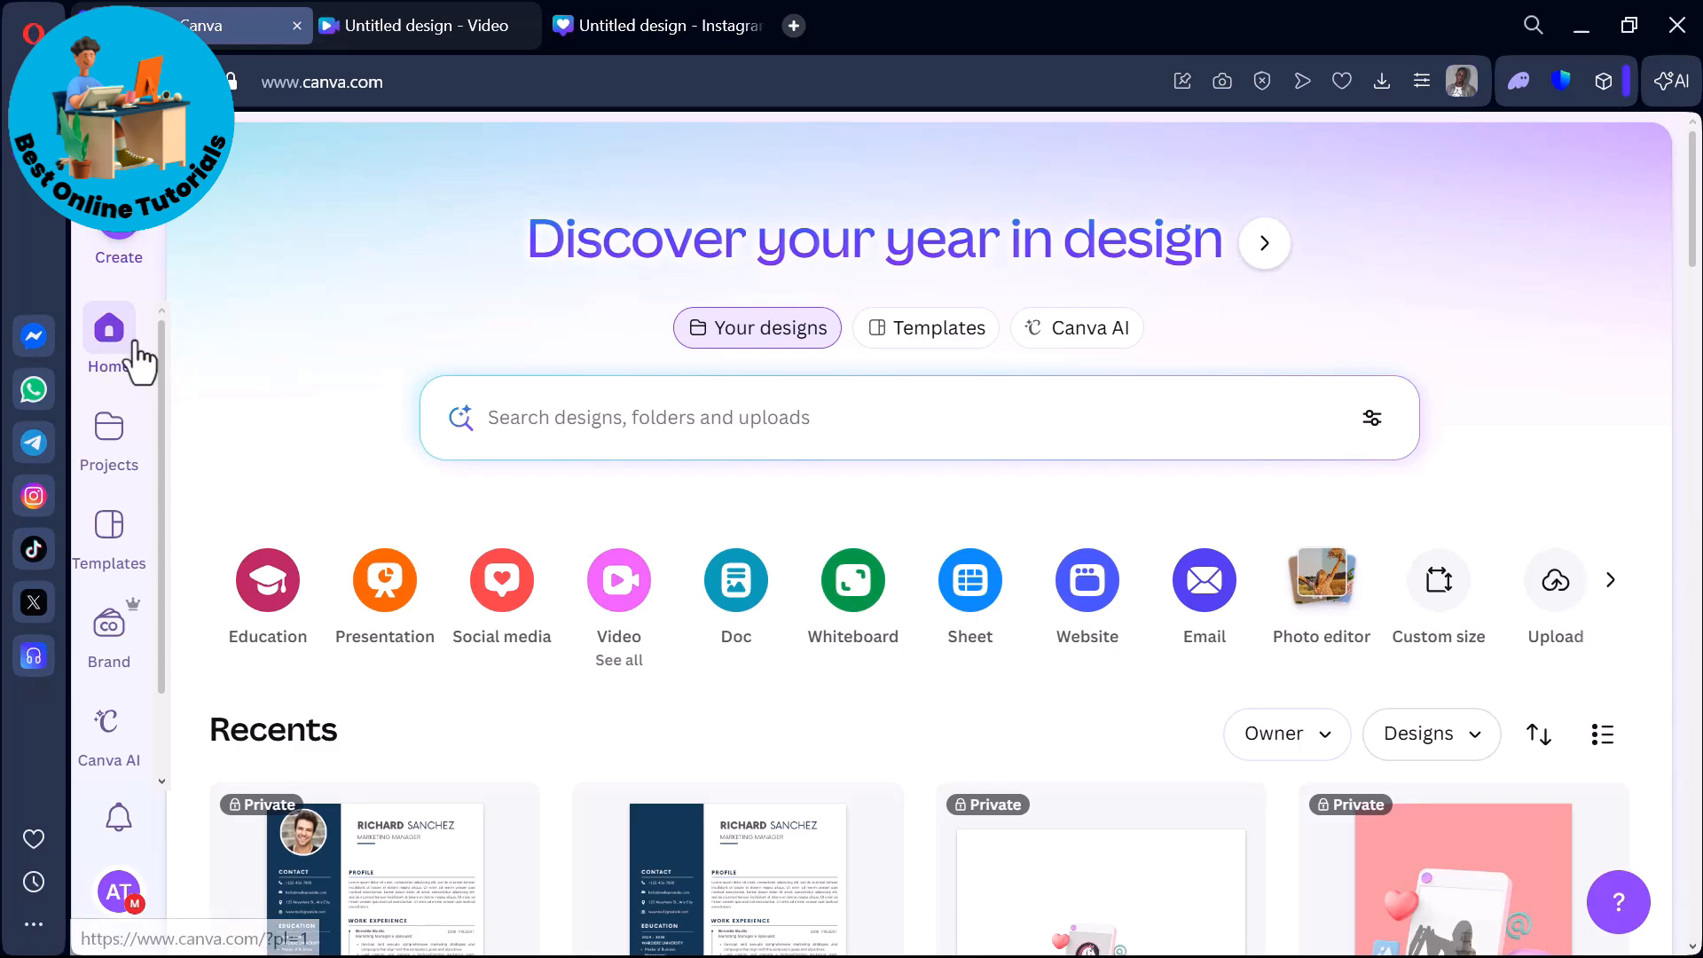
{"action": "left_click", "coordinate": [123, 236]}
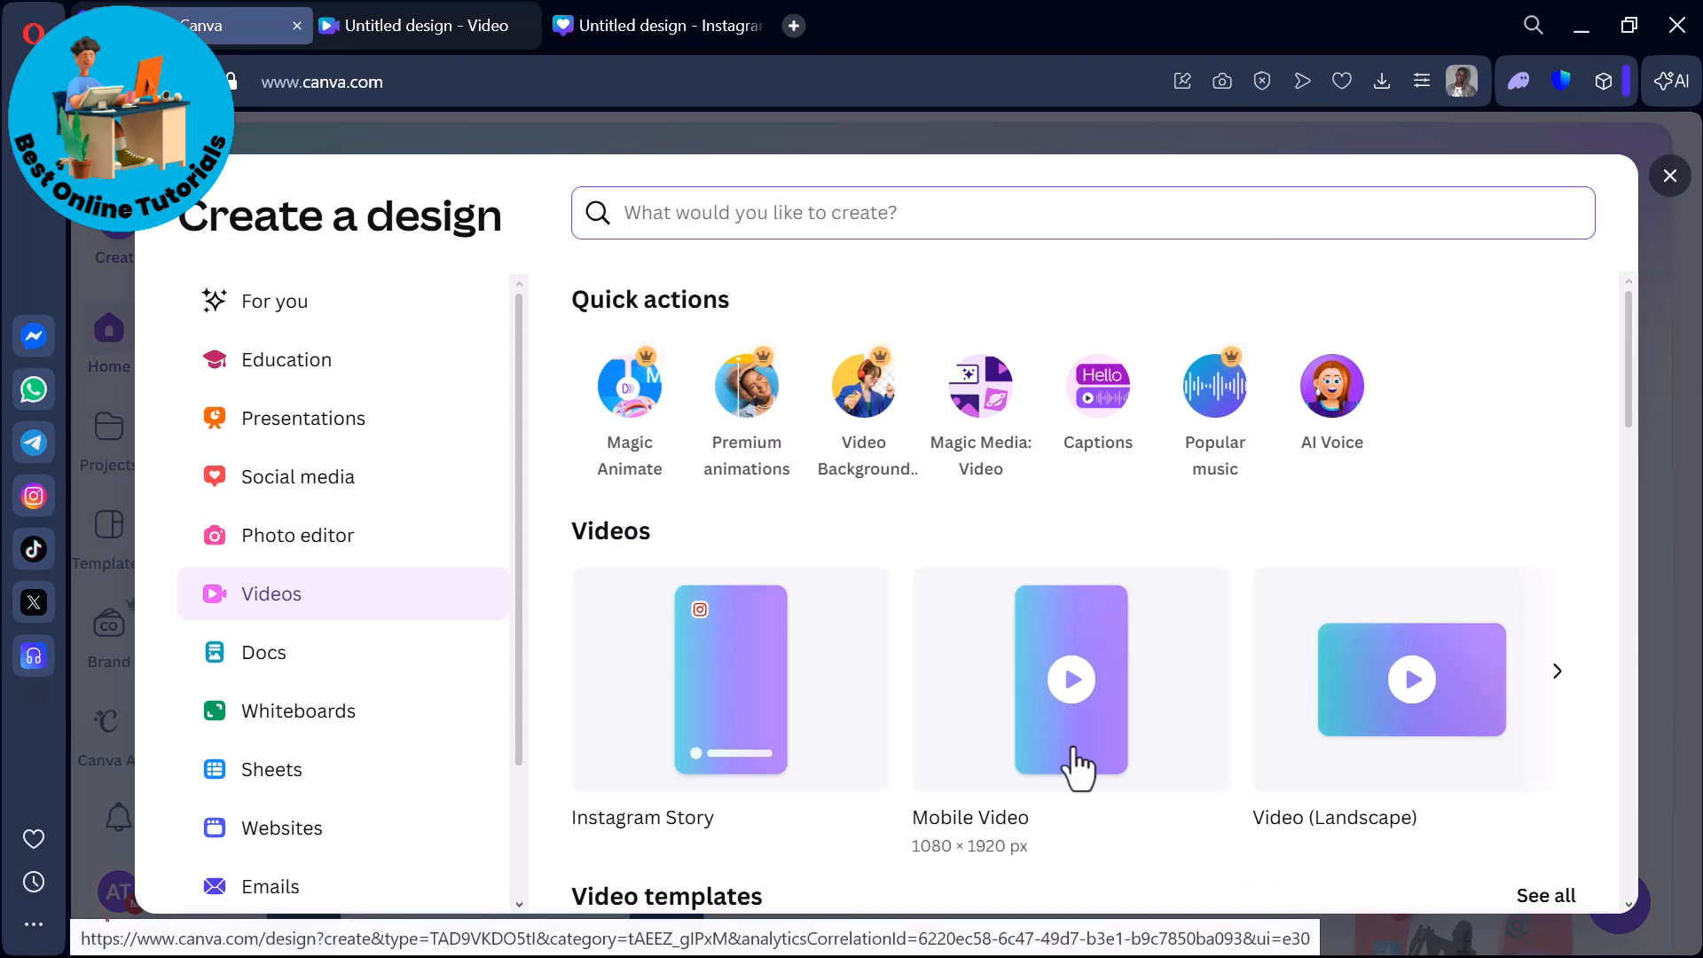
{"action": "scroll", "coordinate": [728, 741], "scroll_direction": "down", "scroll_amount": 8}
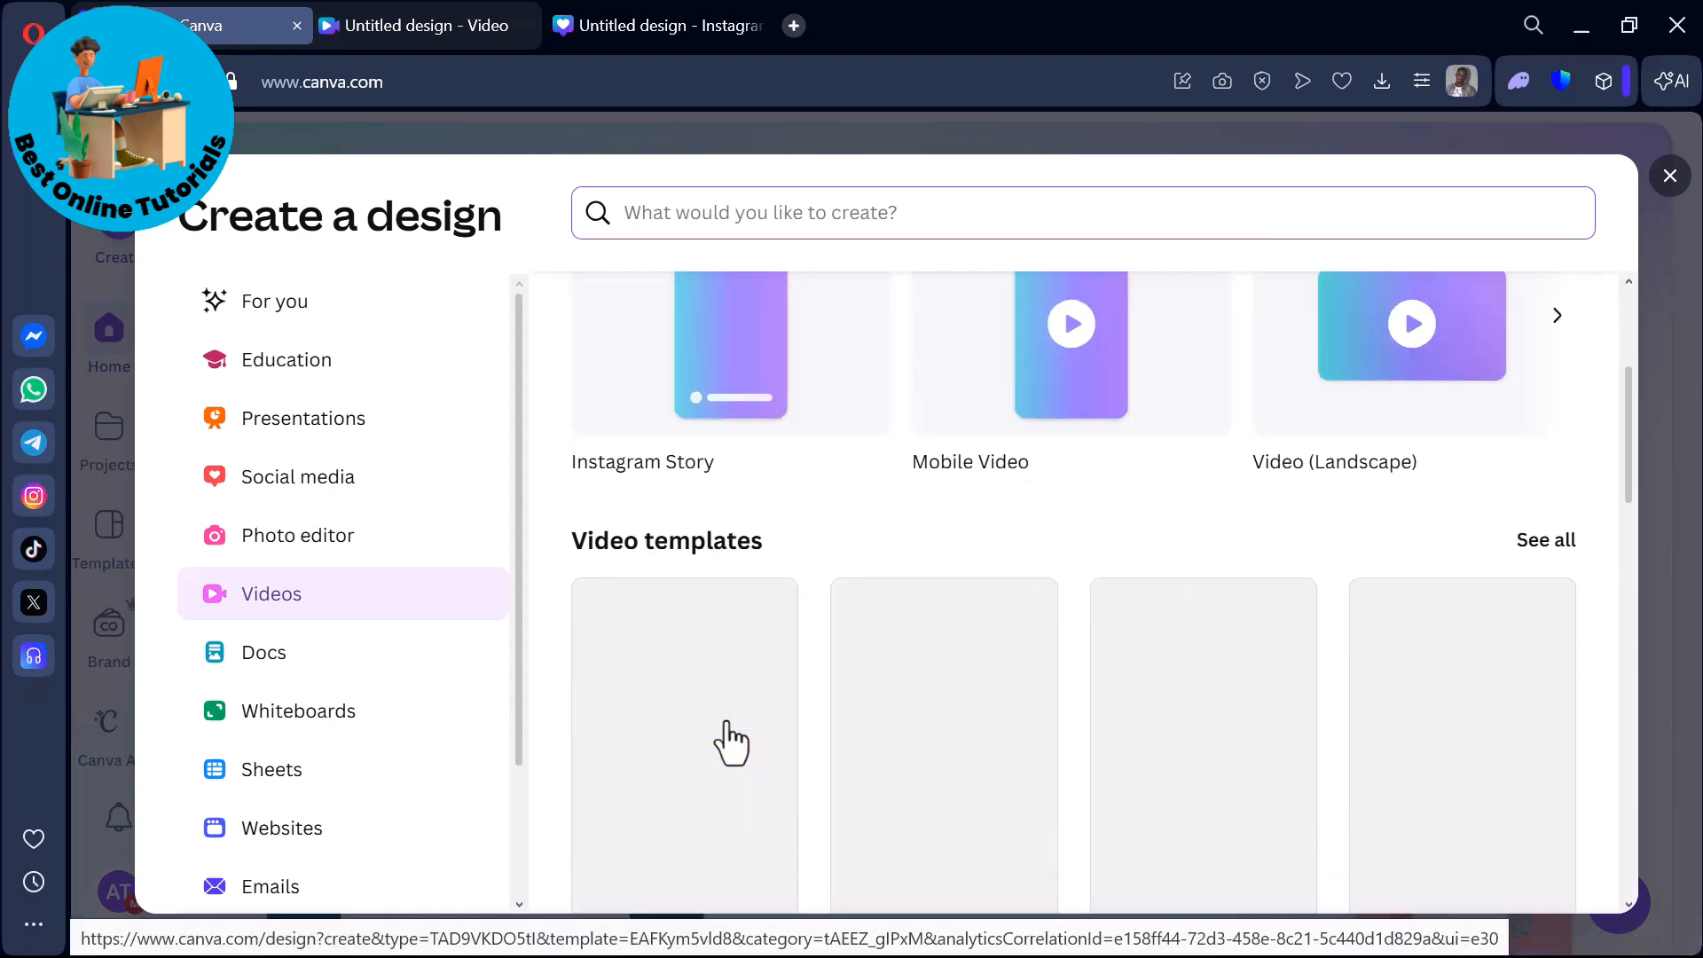
{"action": "scroll", "coordinate": [1222, 639], "scroll_direction": "up", "scroll_amount": 8}
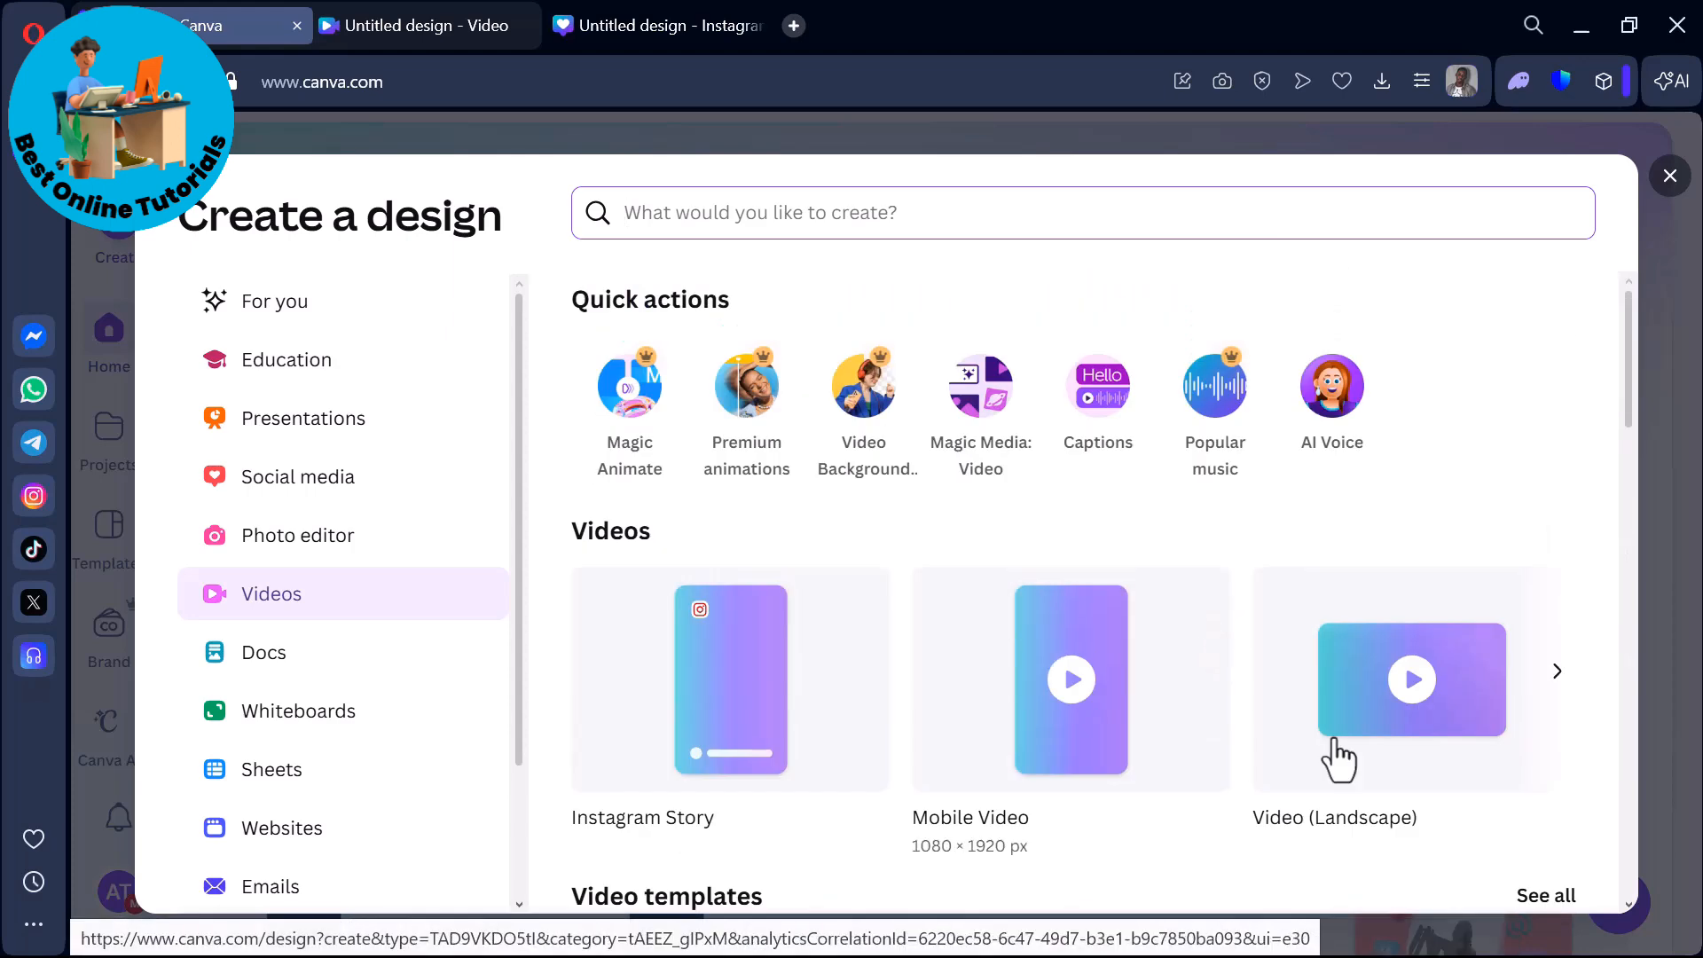
{"action": "left_click", "coordinate": [358, 27]}
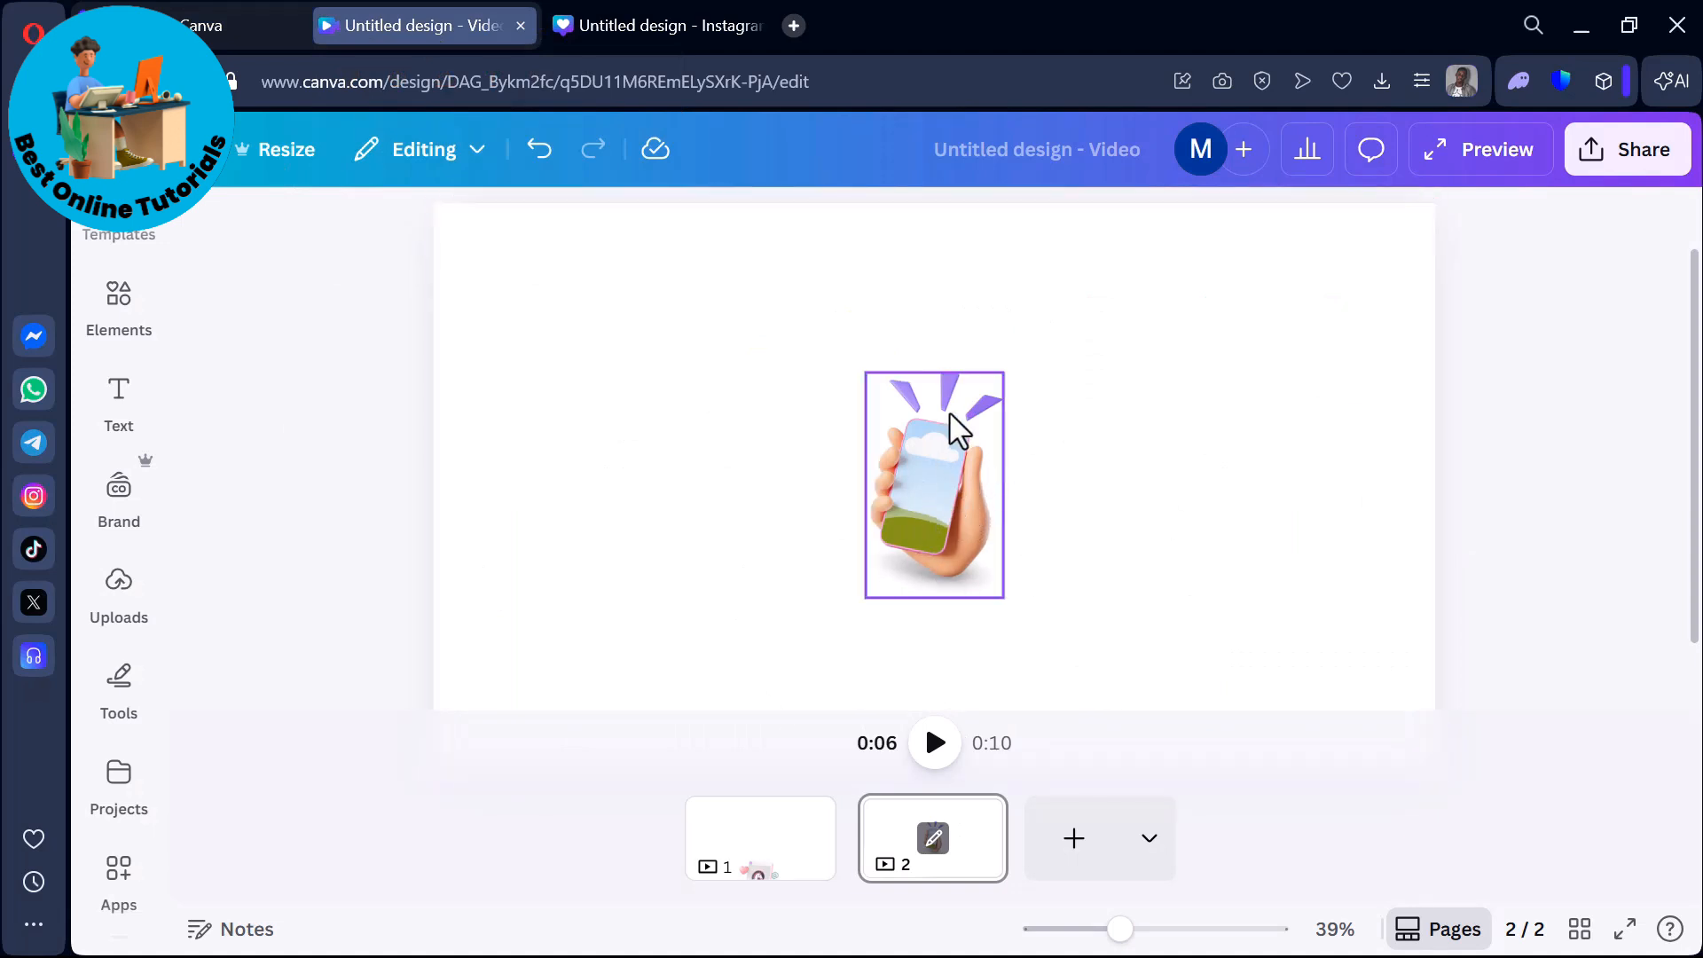
Delete the hand-held phone mockup from page 2 of the video.
{"action": "left_click", "coordinate": [933, 525]}
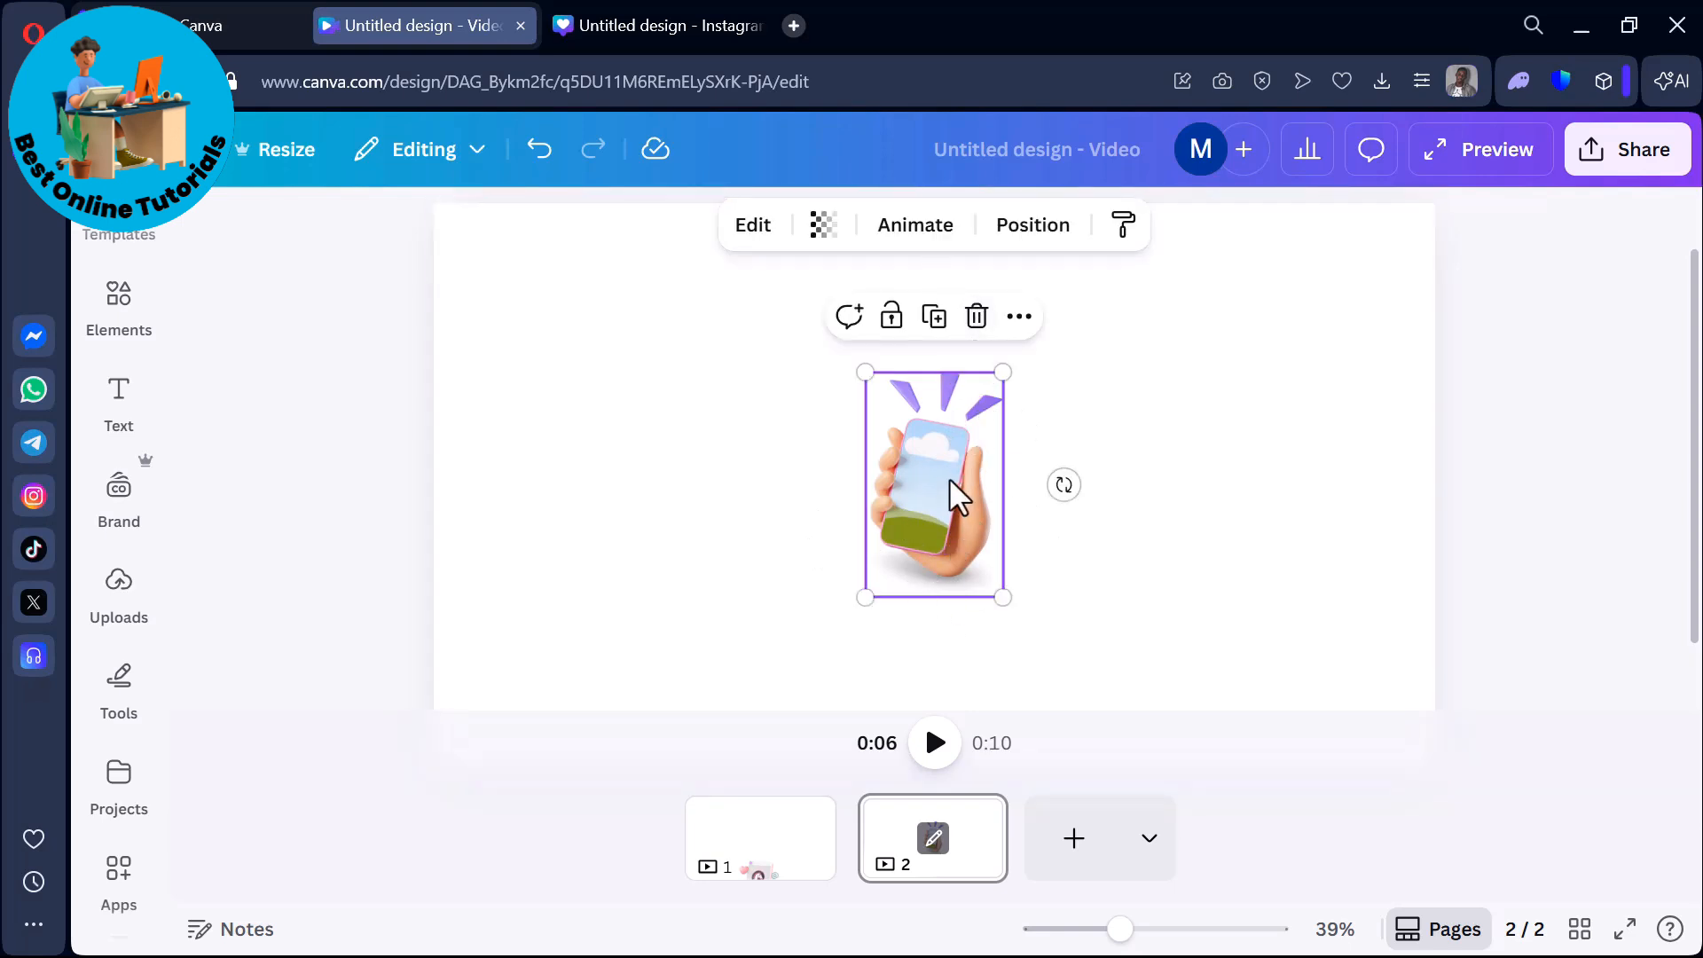
{"action": "left_click", "coordinate": [977, 315]}
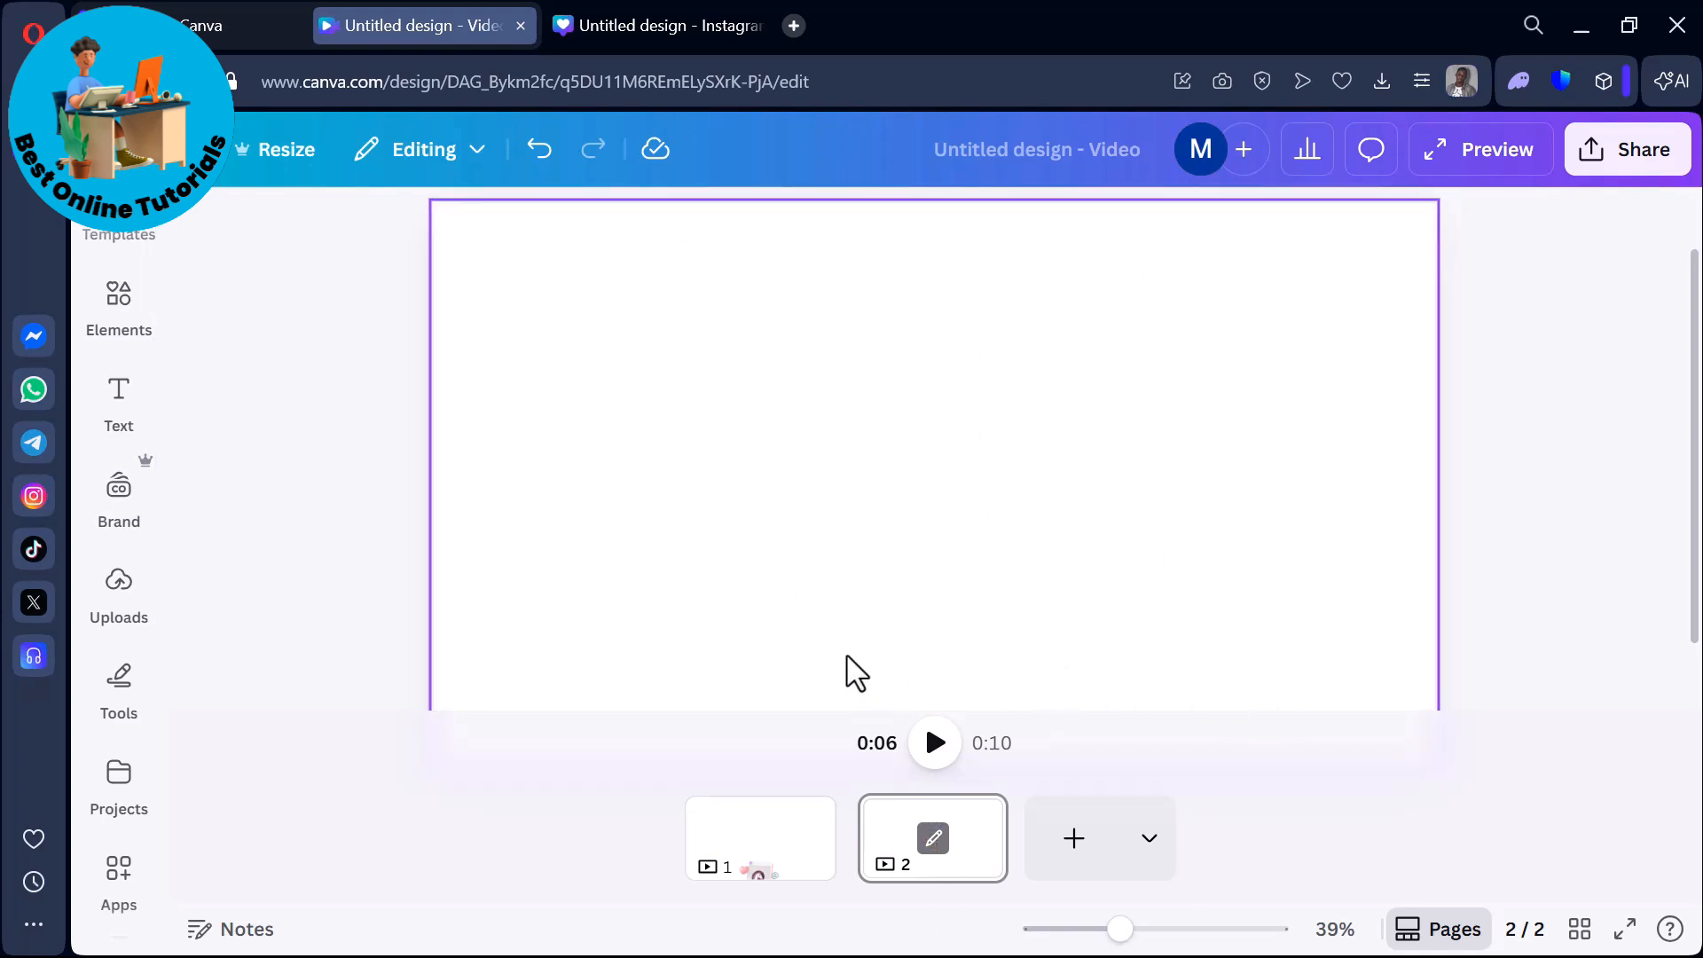
{"action": "scroll", "coordinate": [855, 640], "scroll_direction": "up", "scroll_amount": 1}
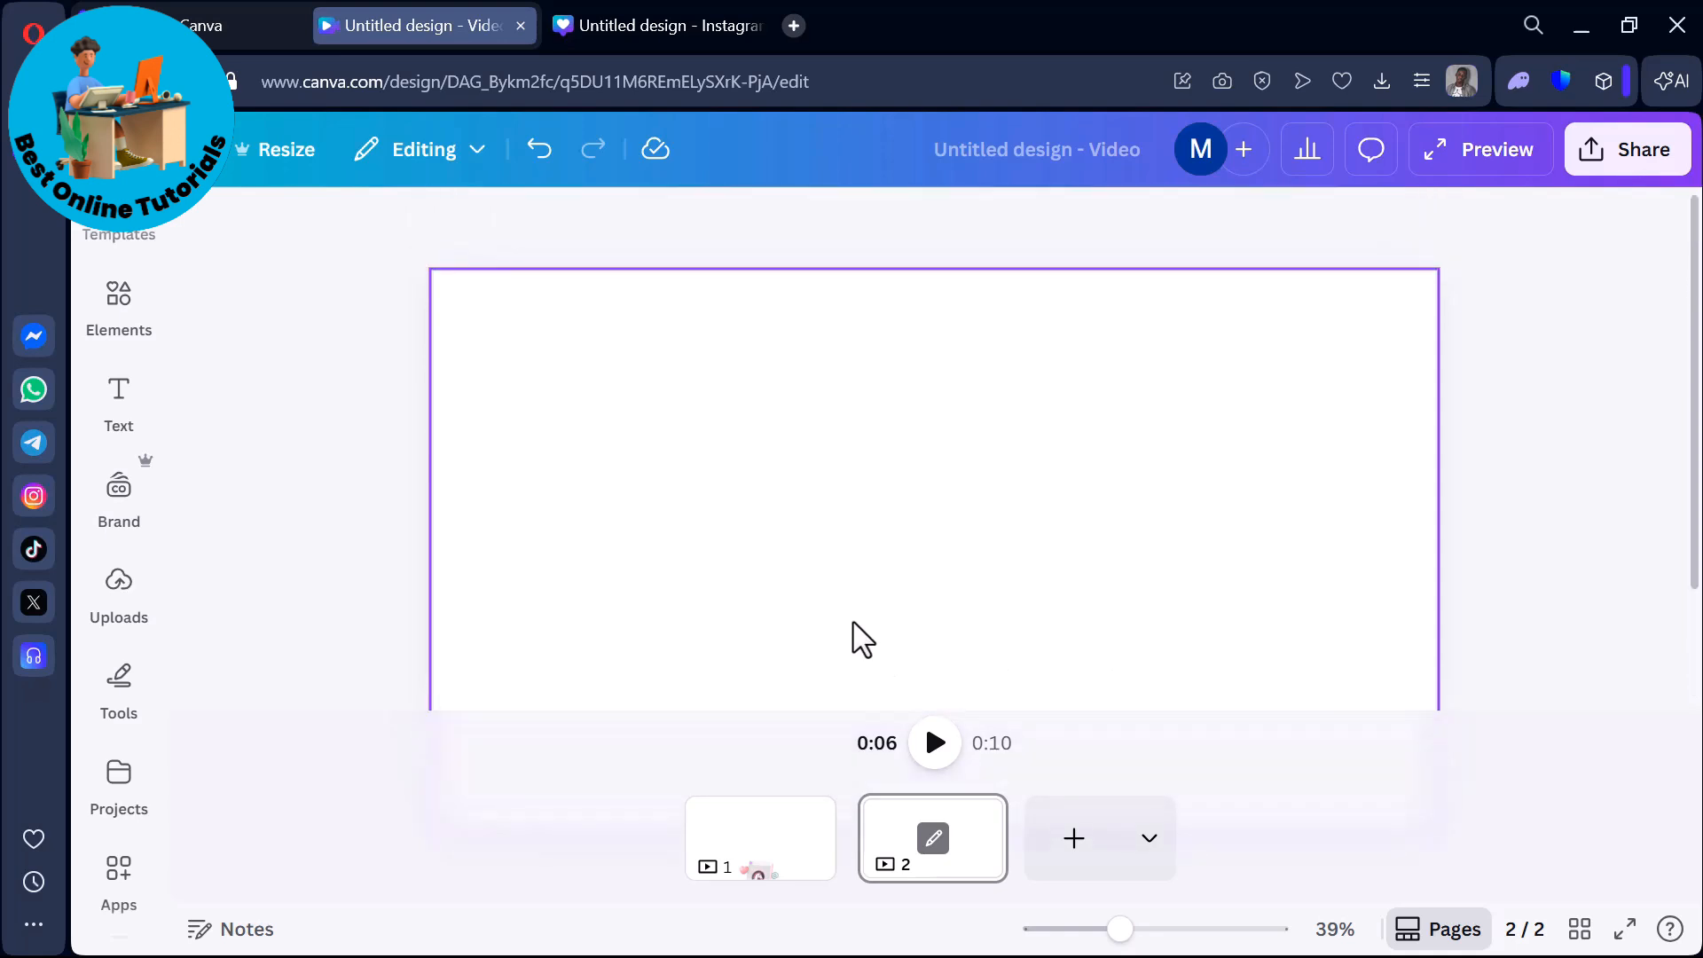
{"action": "left_click_drag", "start_coordinate": [1104, 935], "coordinate": [1100, 931]}
Search the elements for "3D mockup" and show all results in the Mockups category.
{"action": "left_click", "coordinate": [125, 312]}
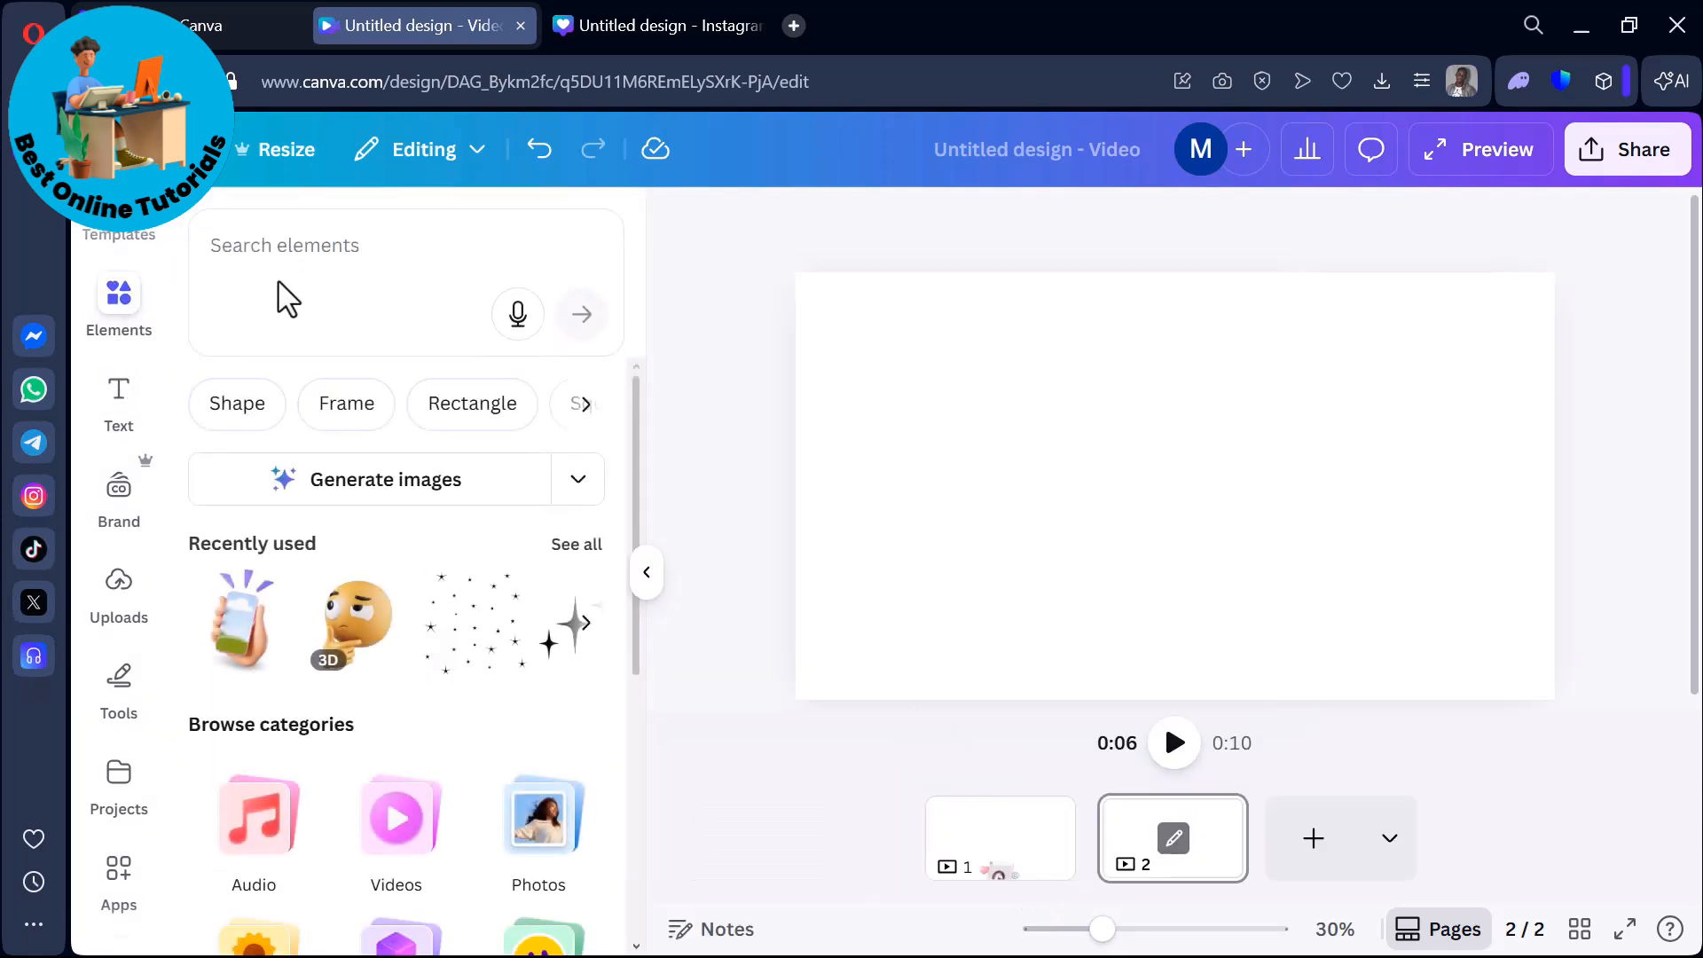
{"action": "left_click", "coordinate": [305, 255]}
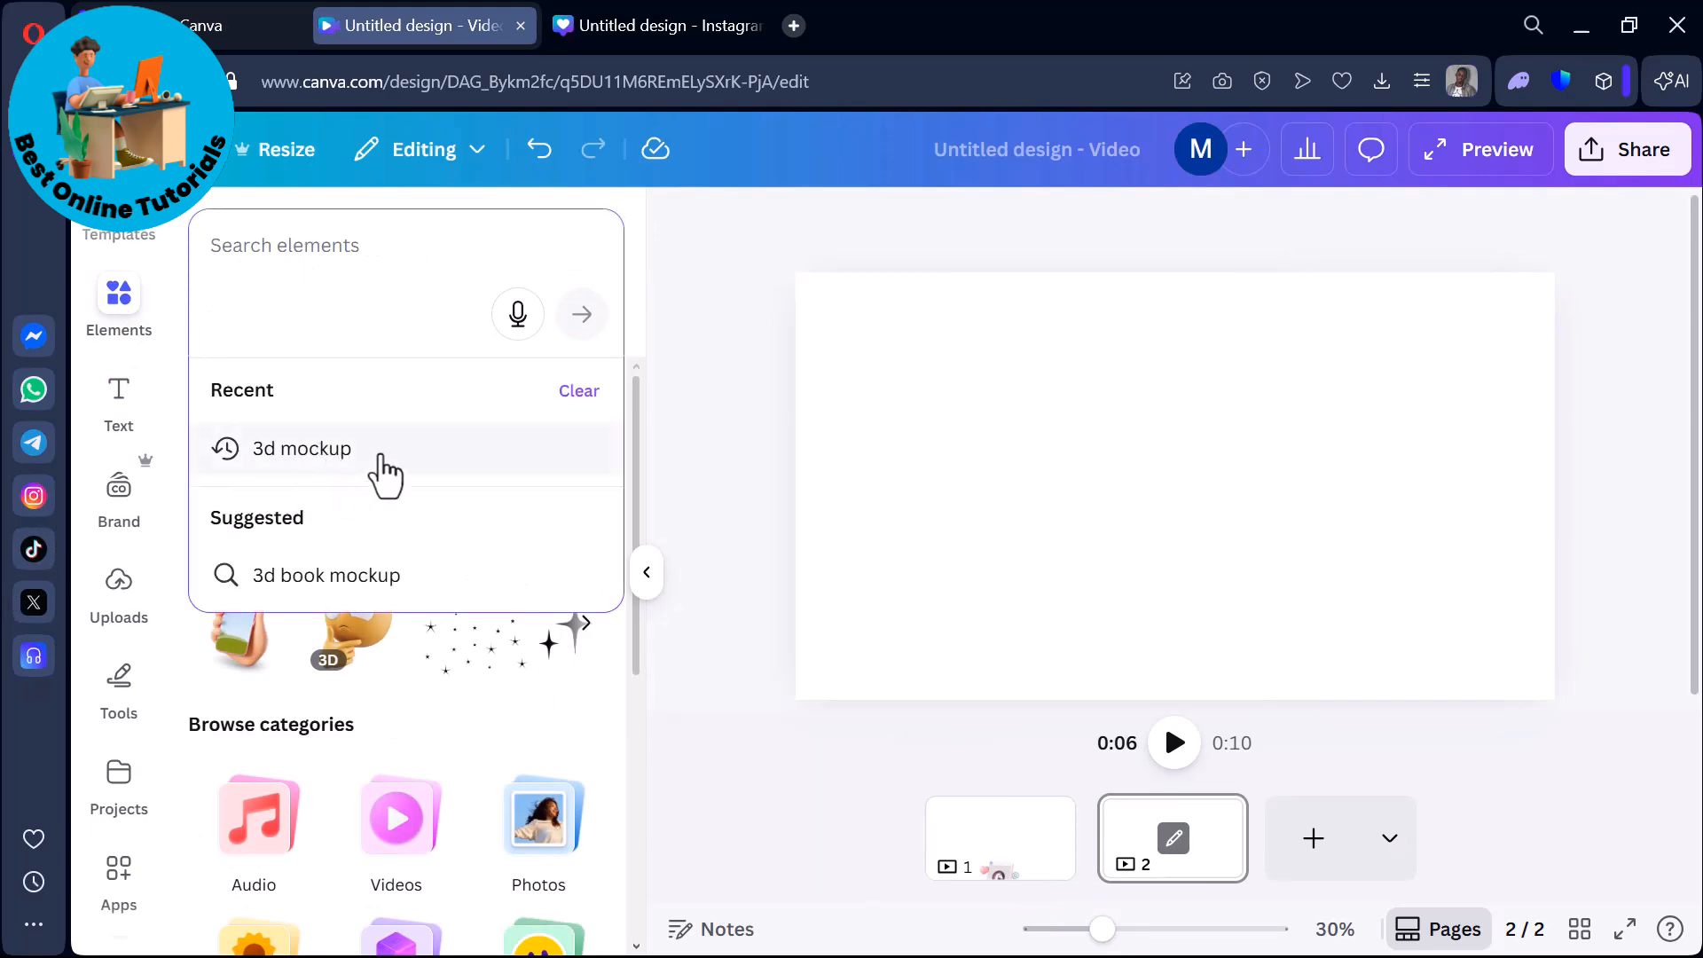
{"action": "left_click", "coordinate": [386, 453]}
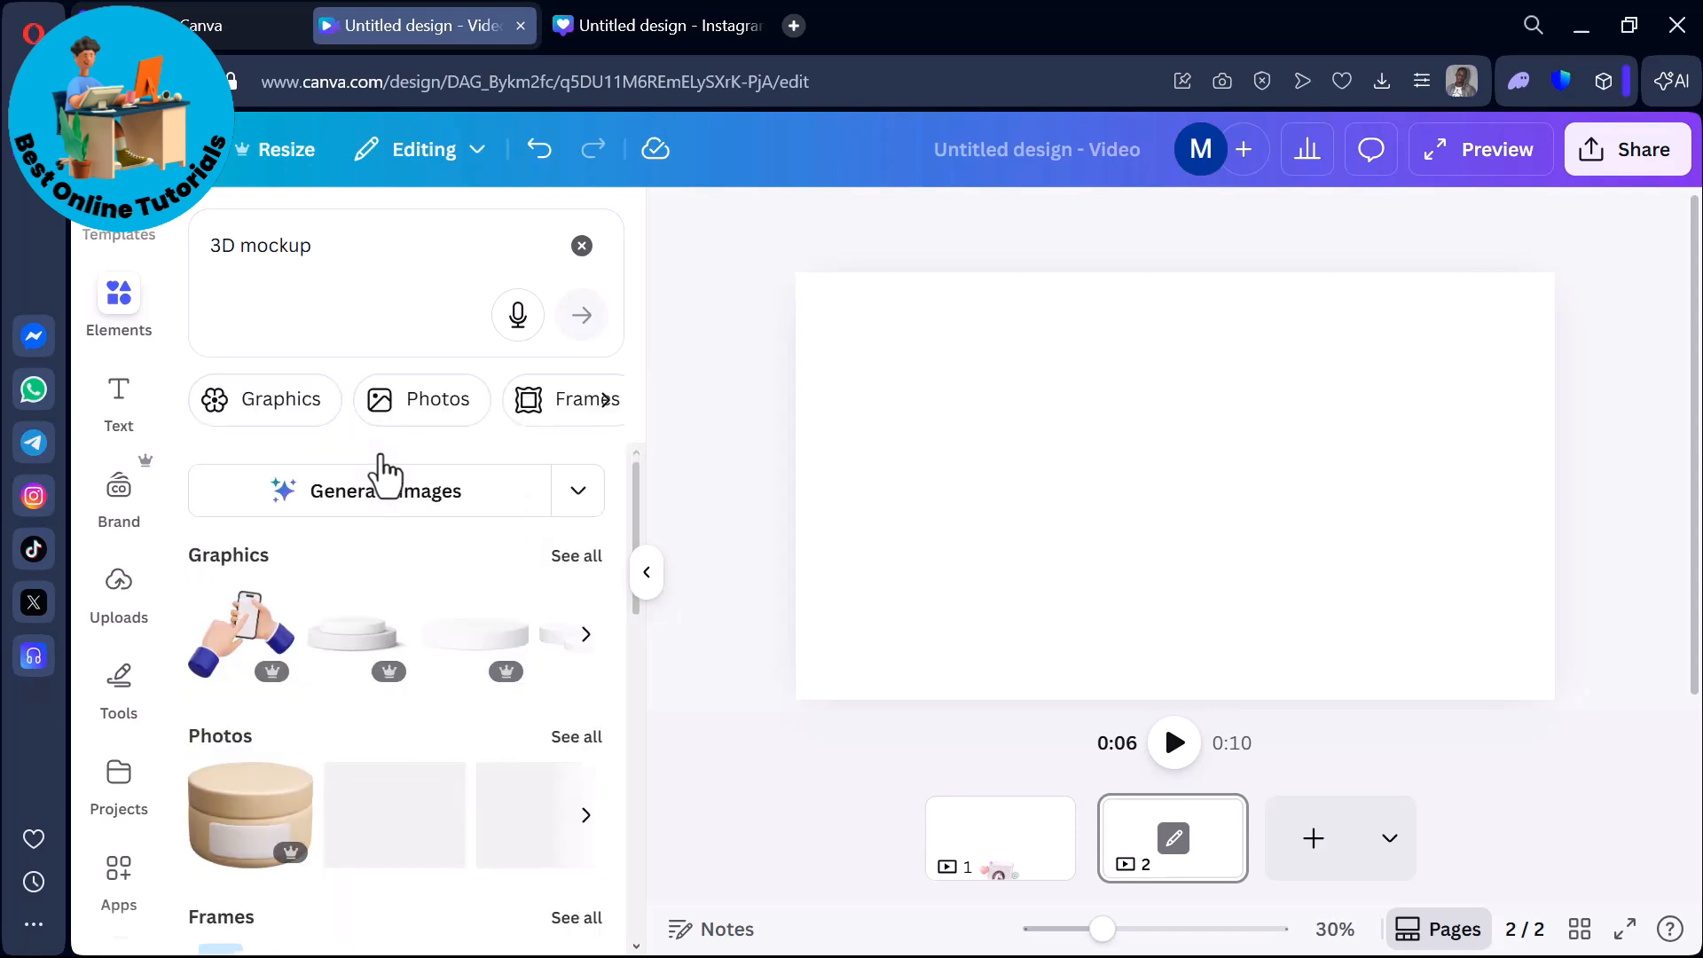
{"action": "scroll", "coordinate": [373, 532], "scroll_direction": "down", "scroll_amount": 5}
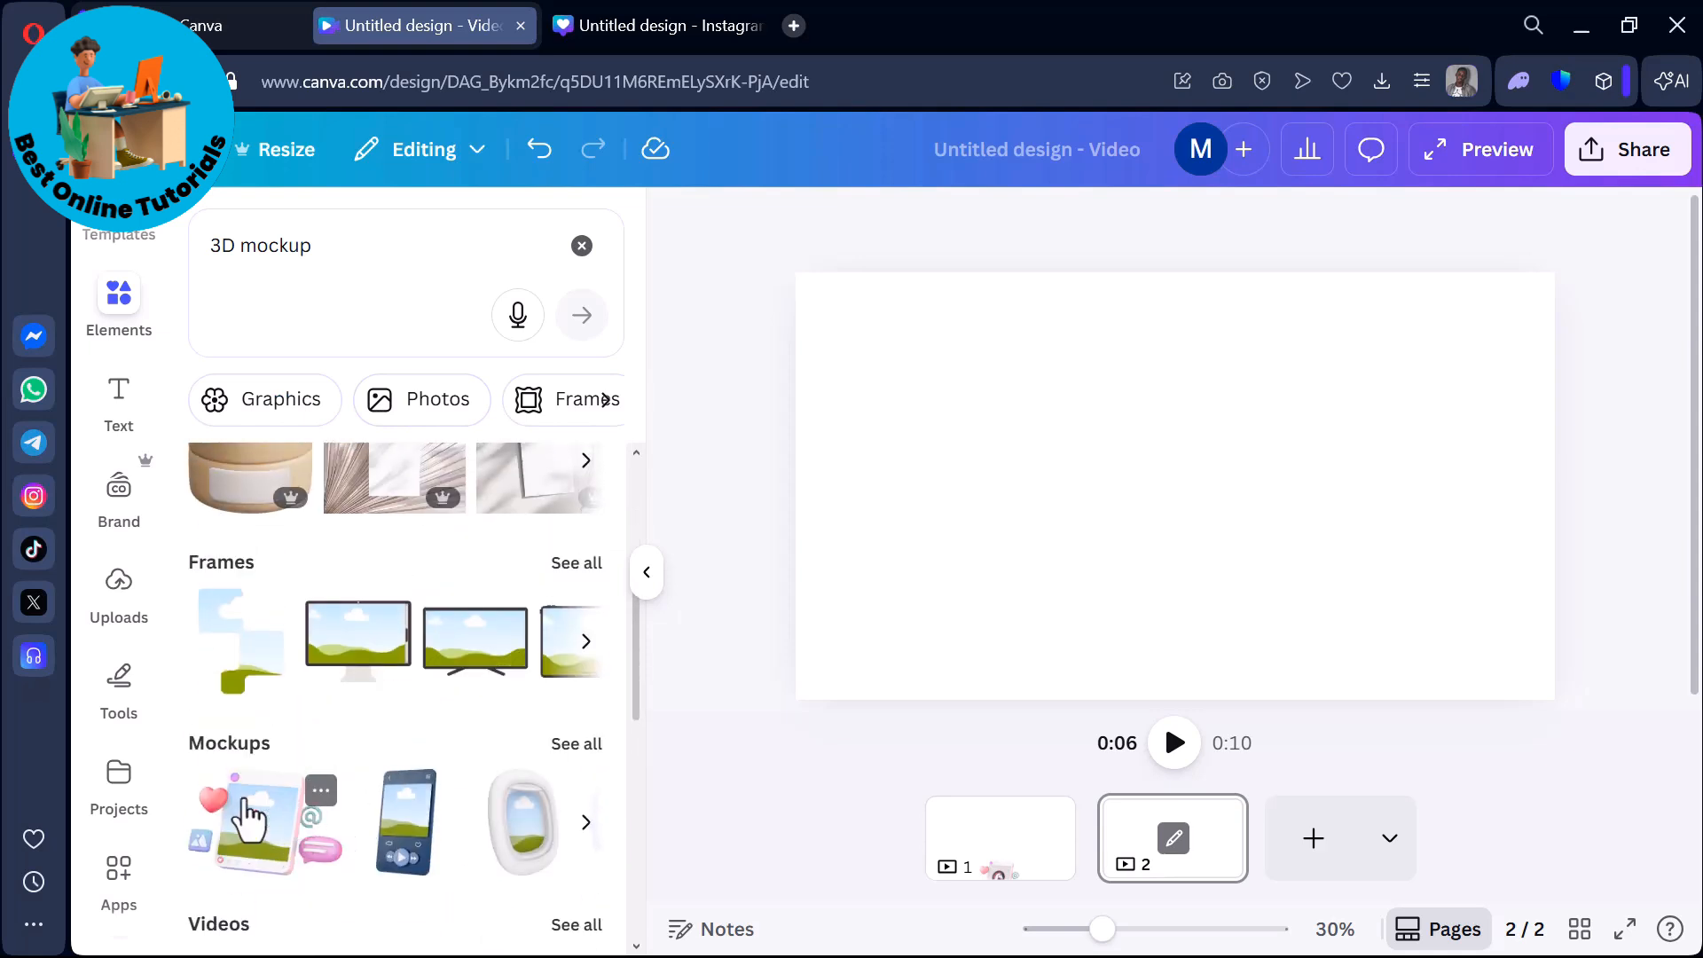
{"action": "left_click", "coordinate": [582, 747]}
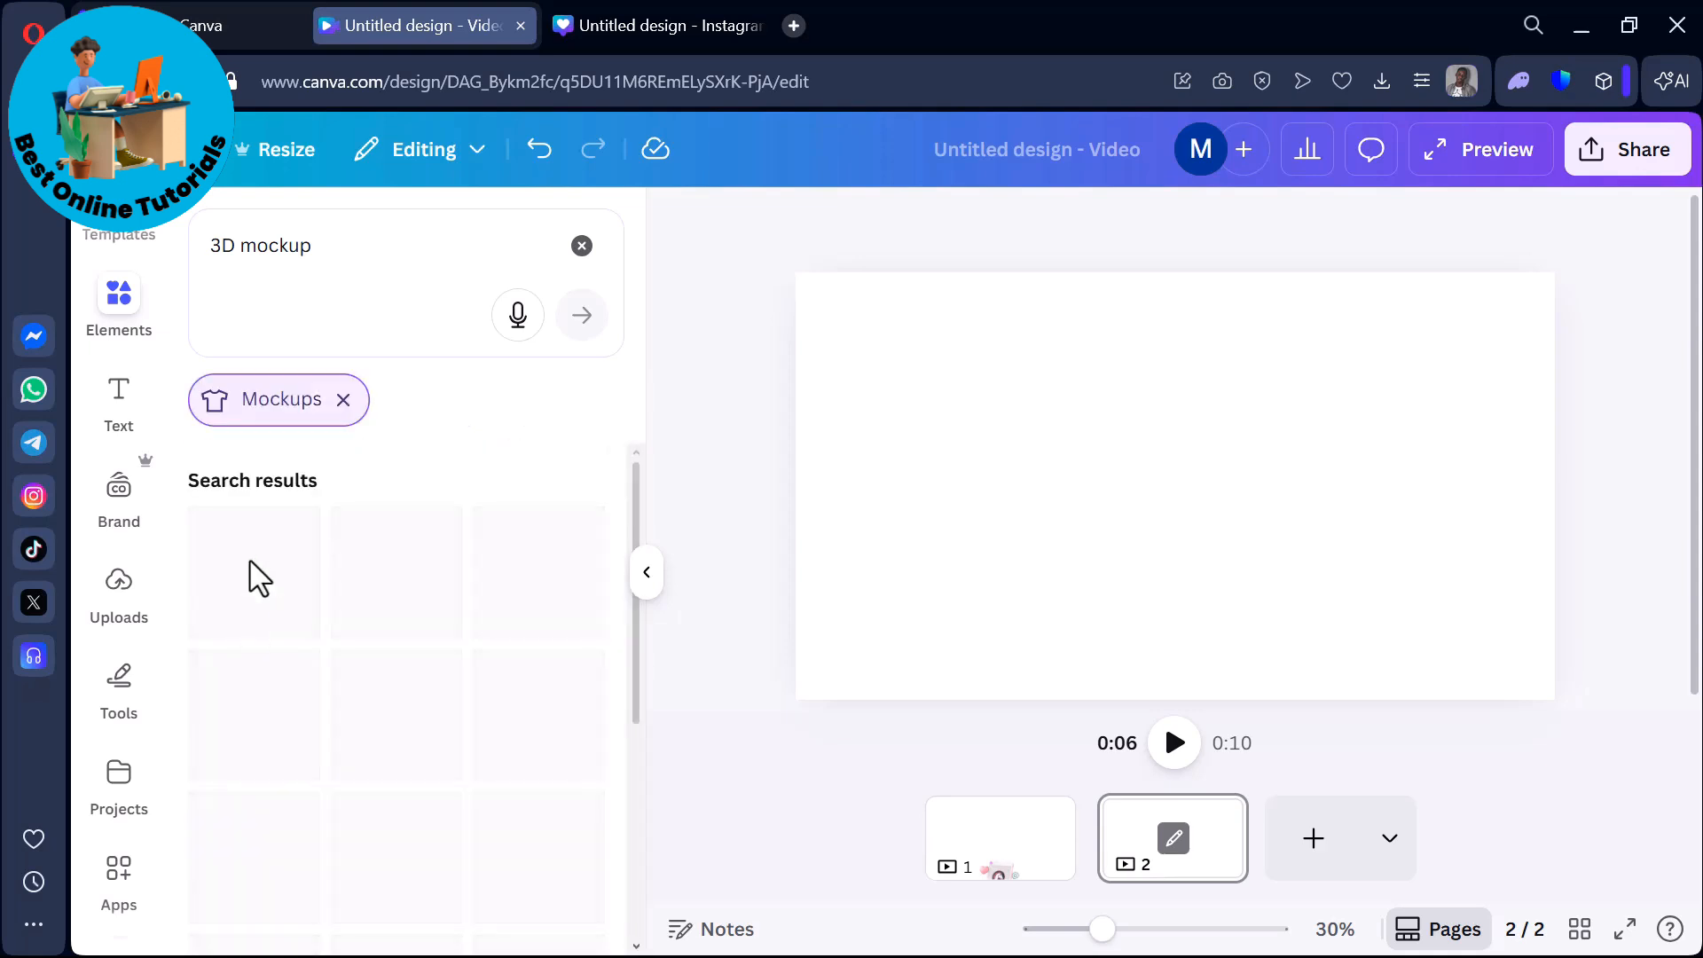
Add the mockup of a hand holding a phone surrounded by social media icons to page 2.
{"action": "scroll", "coordinate": [381, 755], "scroll_direction": "down", "scroll_amount": 5}
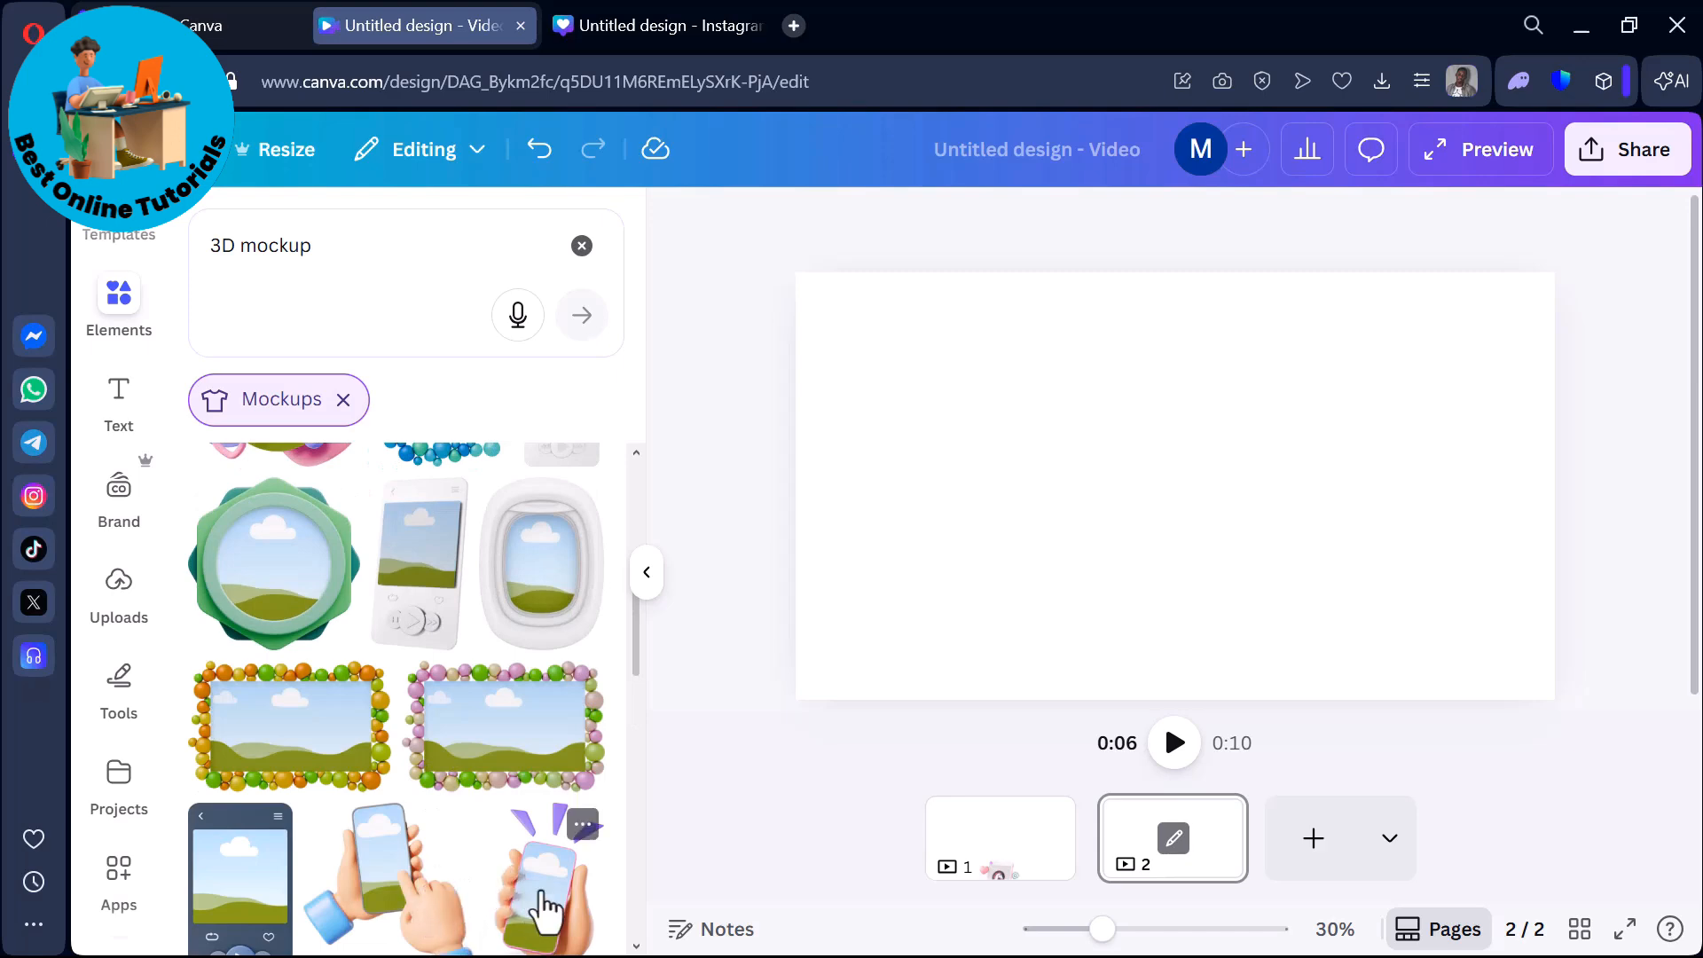
{"action": "scroll", "coordinate": [546, 902], "scroll_direction": "down", "scroll_amount": 5}
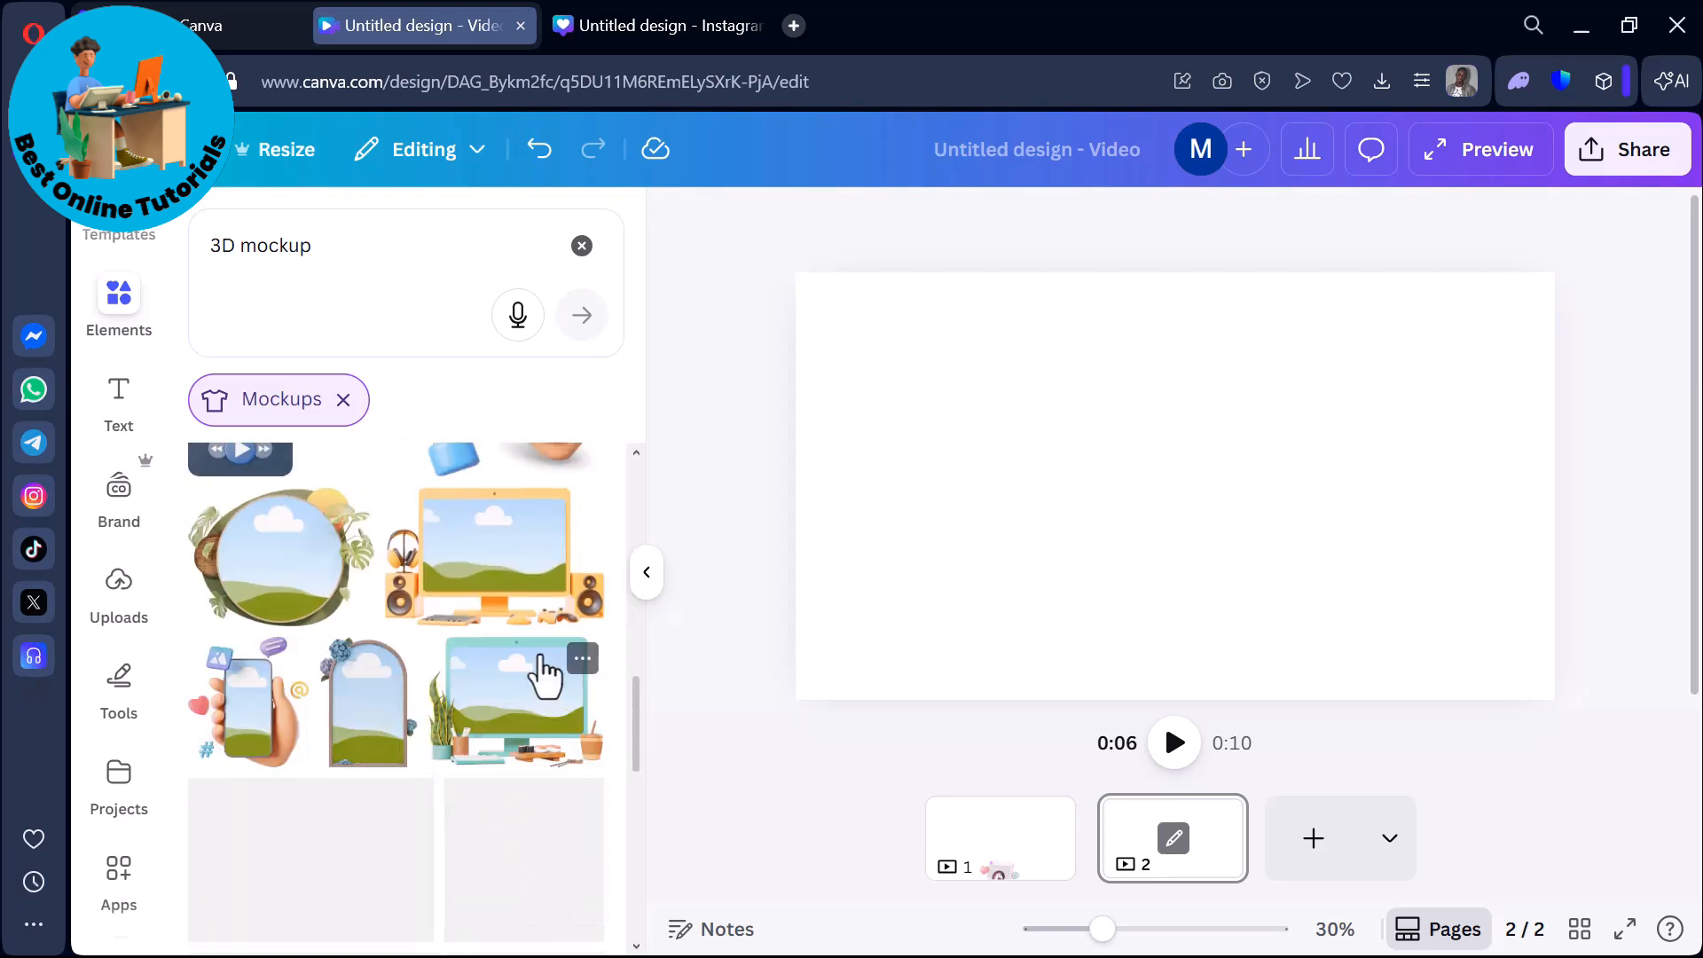
{"action": "scroll", "coordinate": [507, 631], "scroll_direction": "down", "scroll_amount": 4}
{"action": "scroll", "coordinate": [506, 631], "scroll_direction": "up", "scroll_amount": 2}
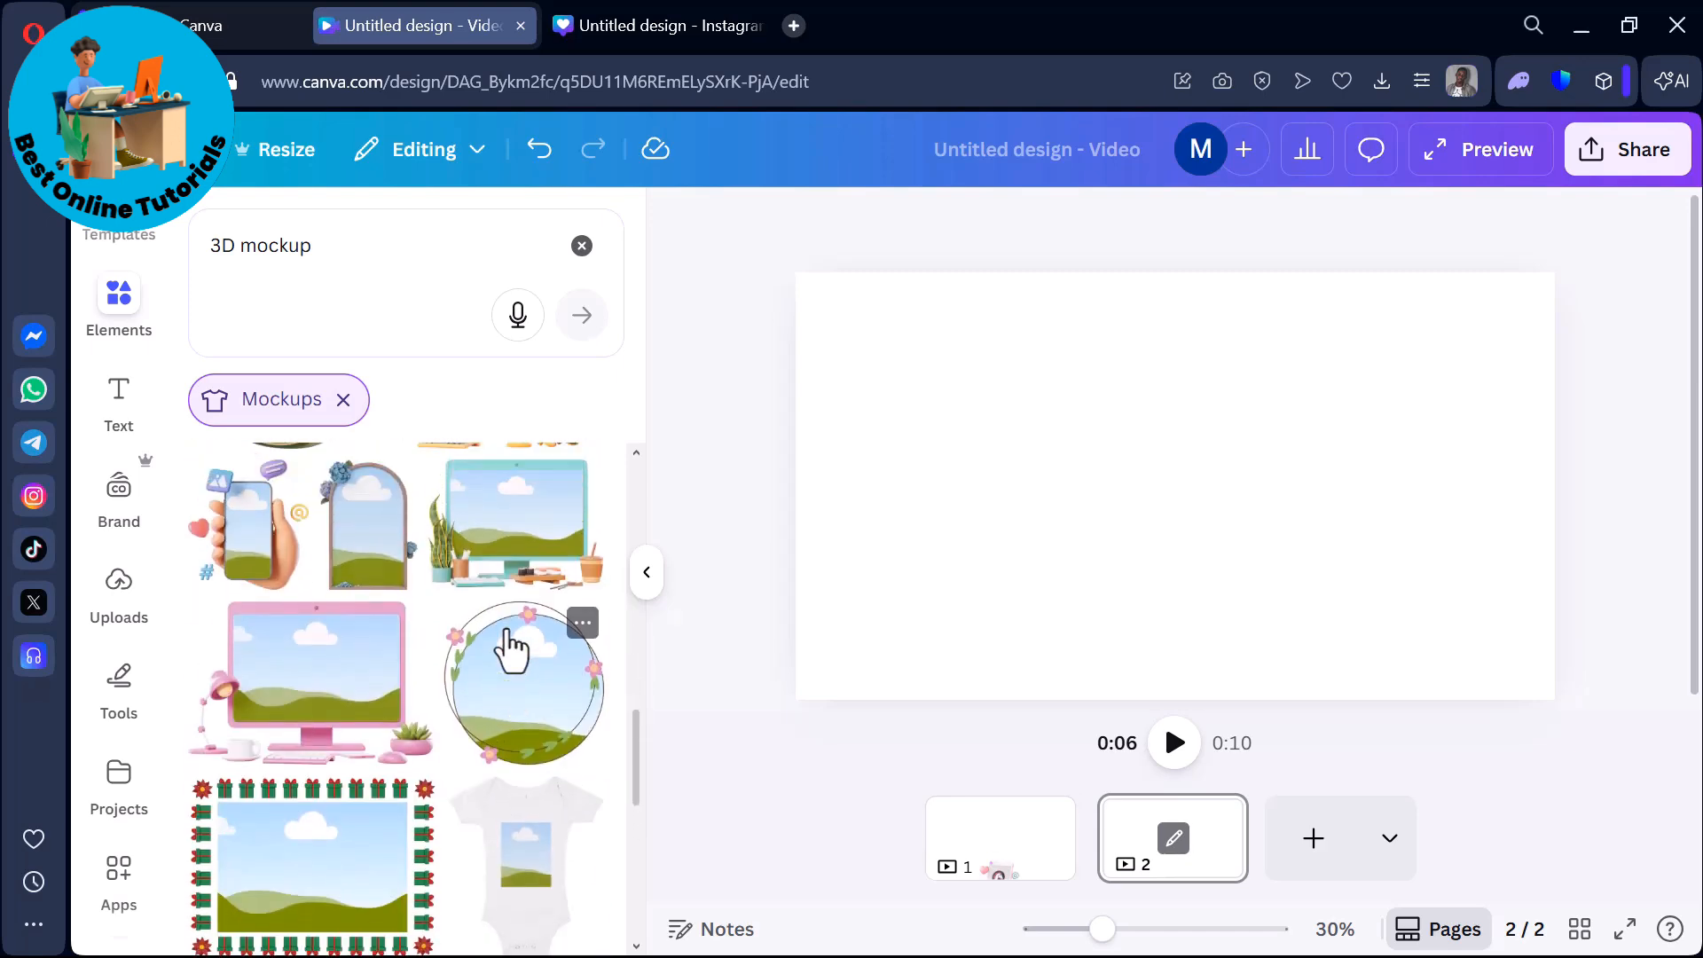
{"action": "scroll", "coordinate": [266, 842], "scroll_direction": "up", "scroll_amount": 3}
{"action": "left_click", "coordinate": [262, 847]}
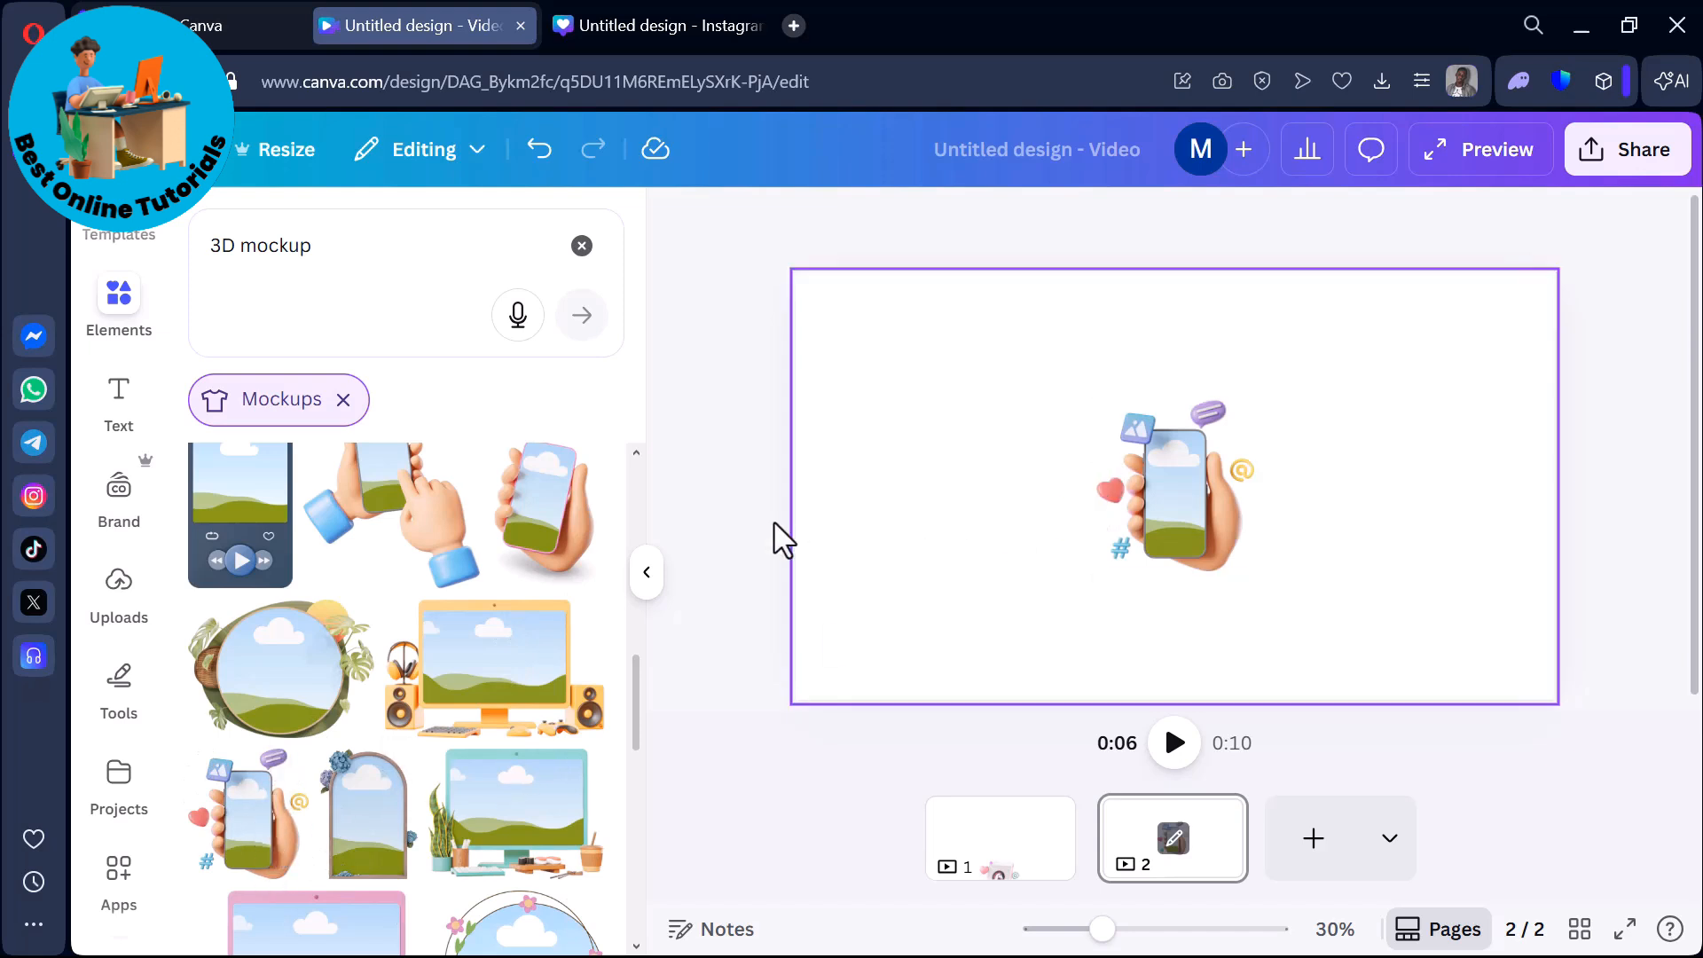
{"action": "left_click", "coordinate": [647, 573]}
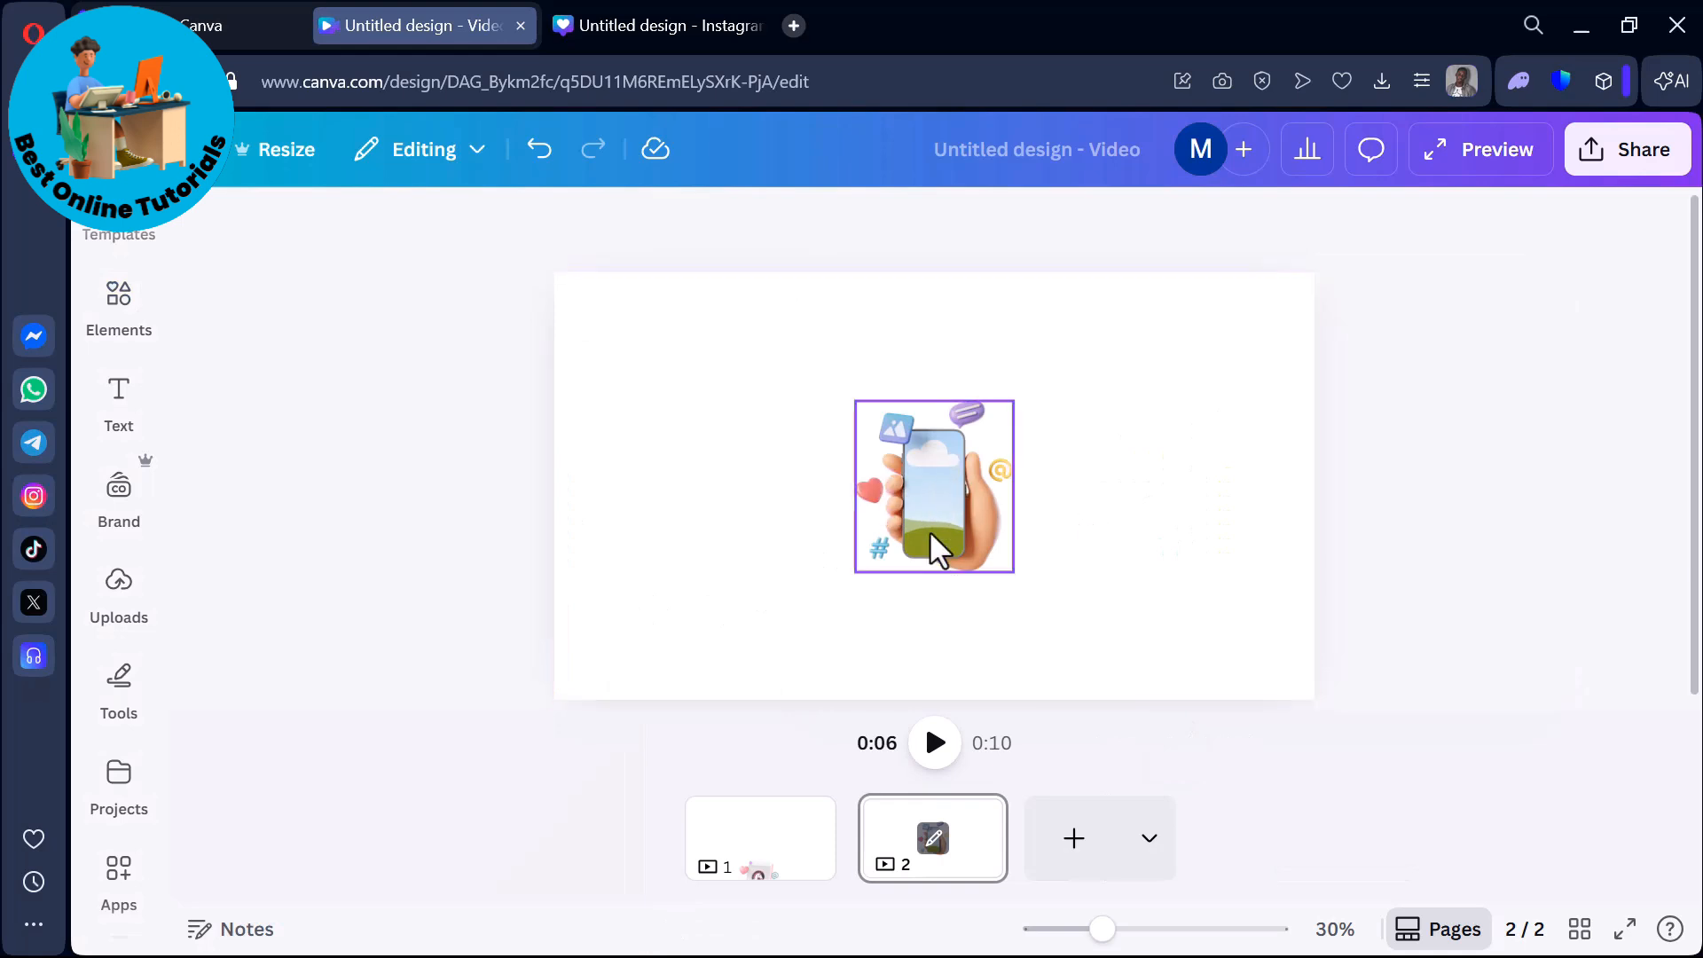
Fill the mockup's phone screen with the uploaded photo of a black silhouette.
{"action": "left_click", "coordinate": [116, 618]}
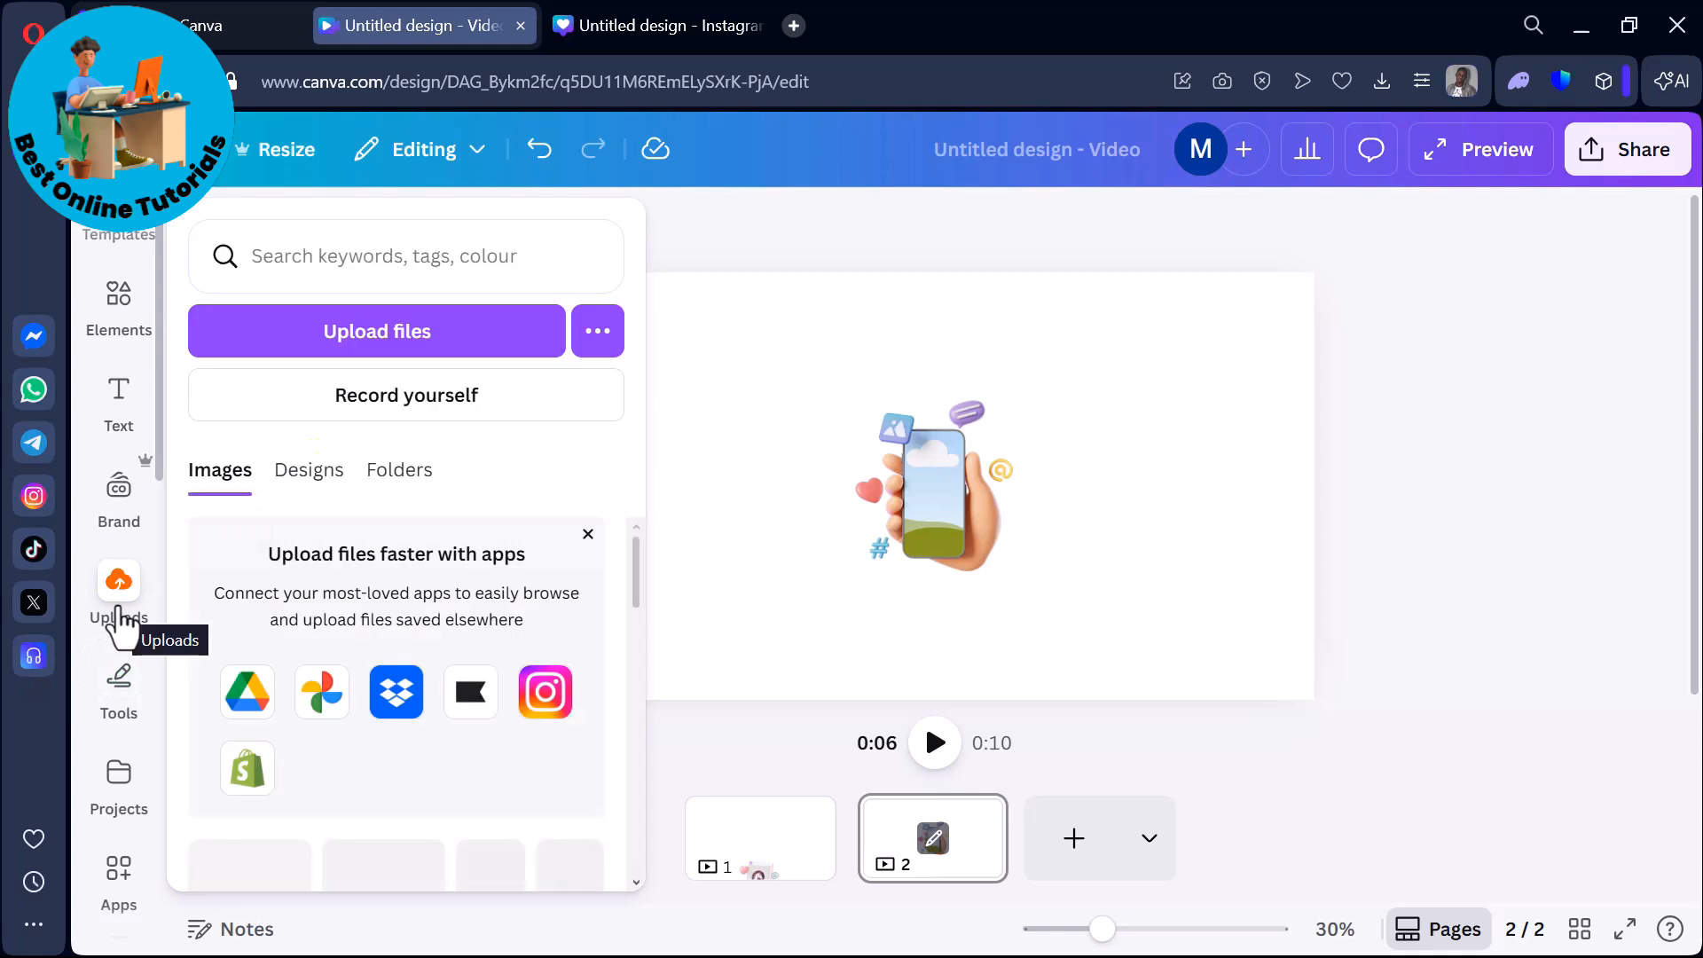
{"action": "scroll", "coordinate": [118, 611], "scroll_direction": "down", "scroll_amount": 2}
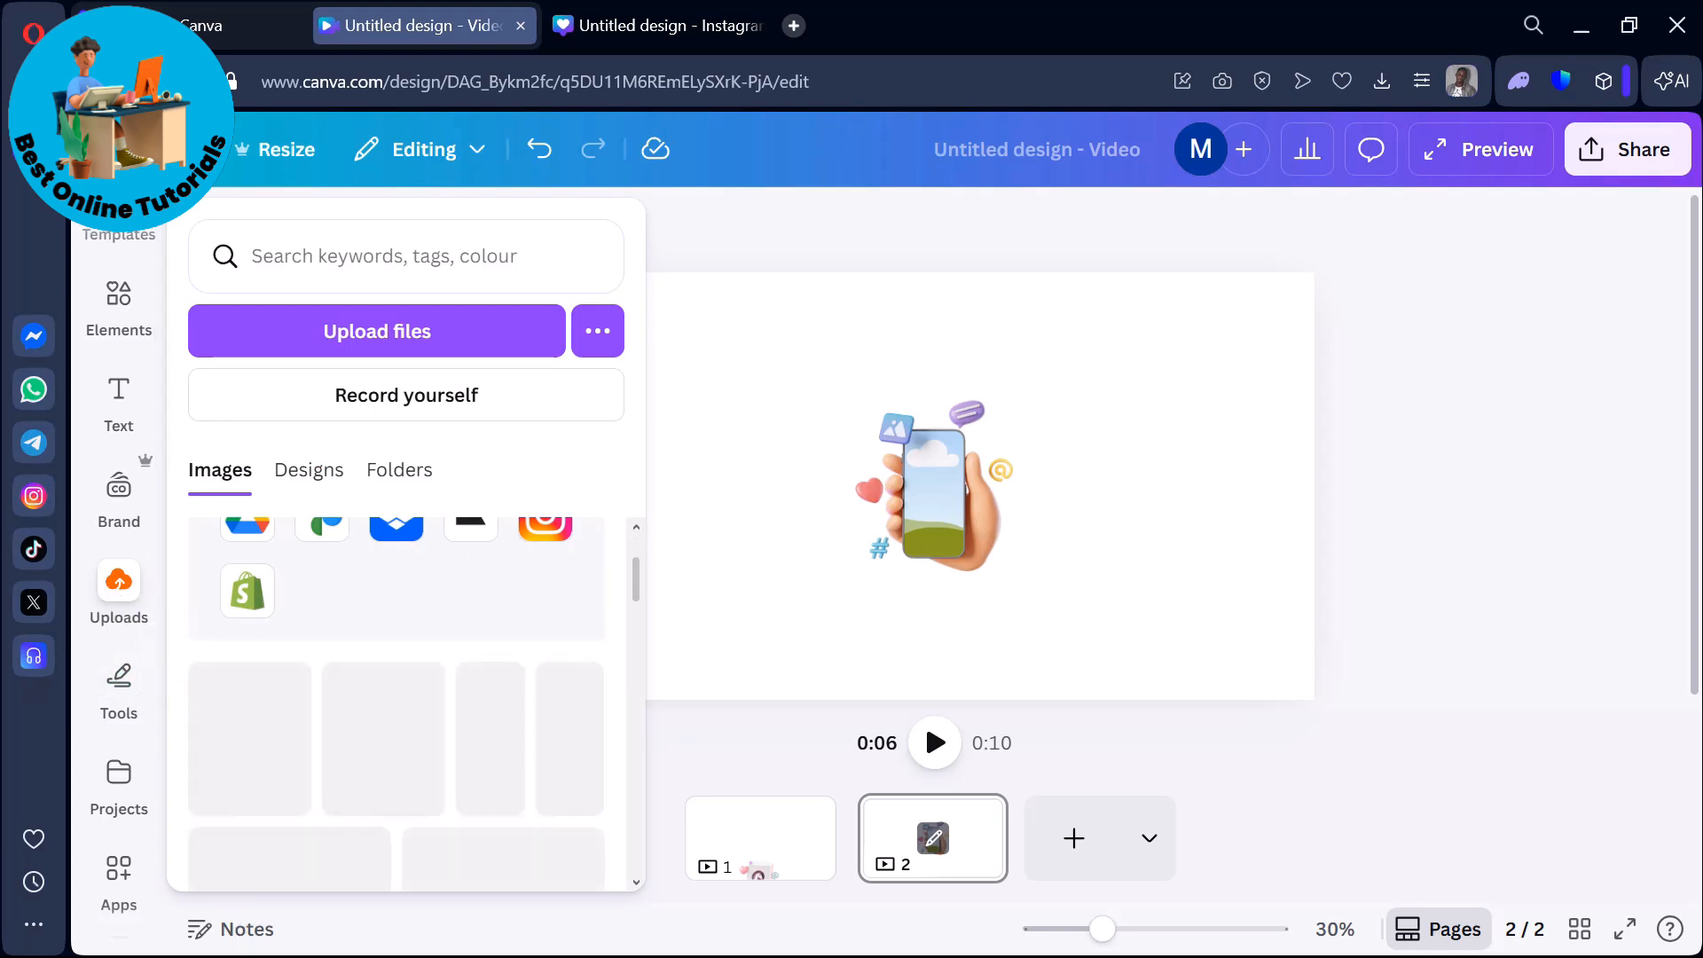
{"action": "mouse_move", "coordinate": [142, 642]}
{"action": "left_click", "coordinate": [129, 614]}
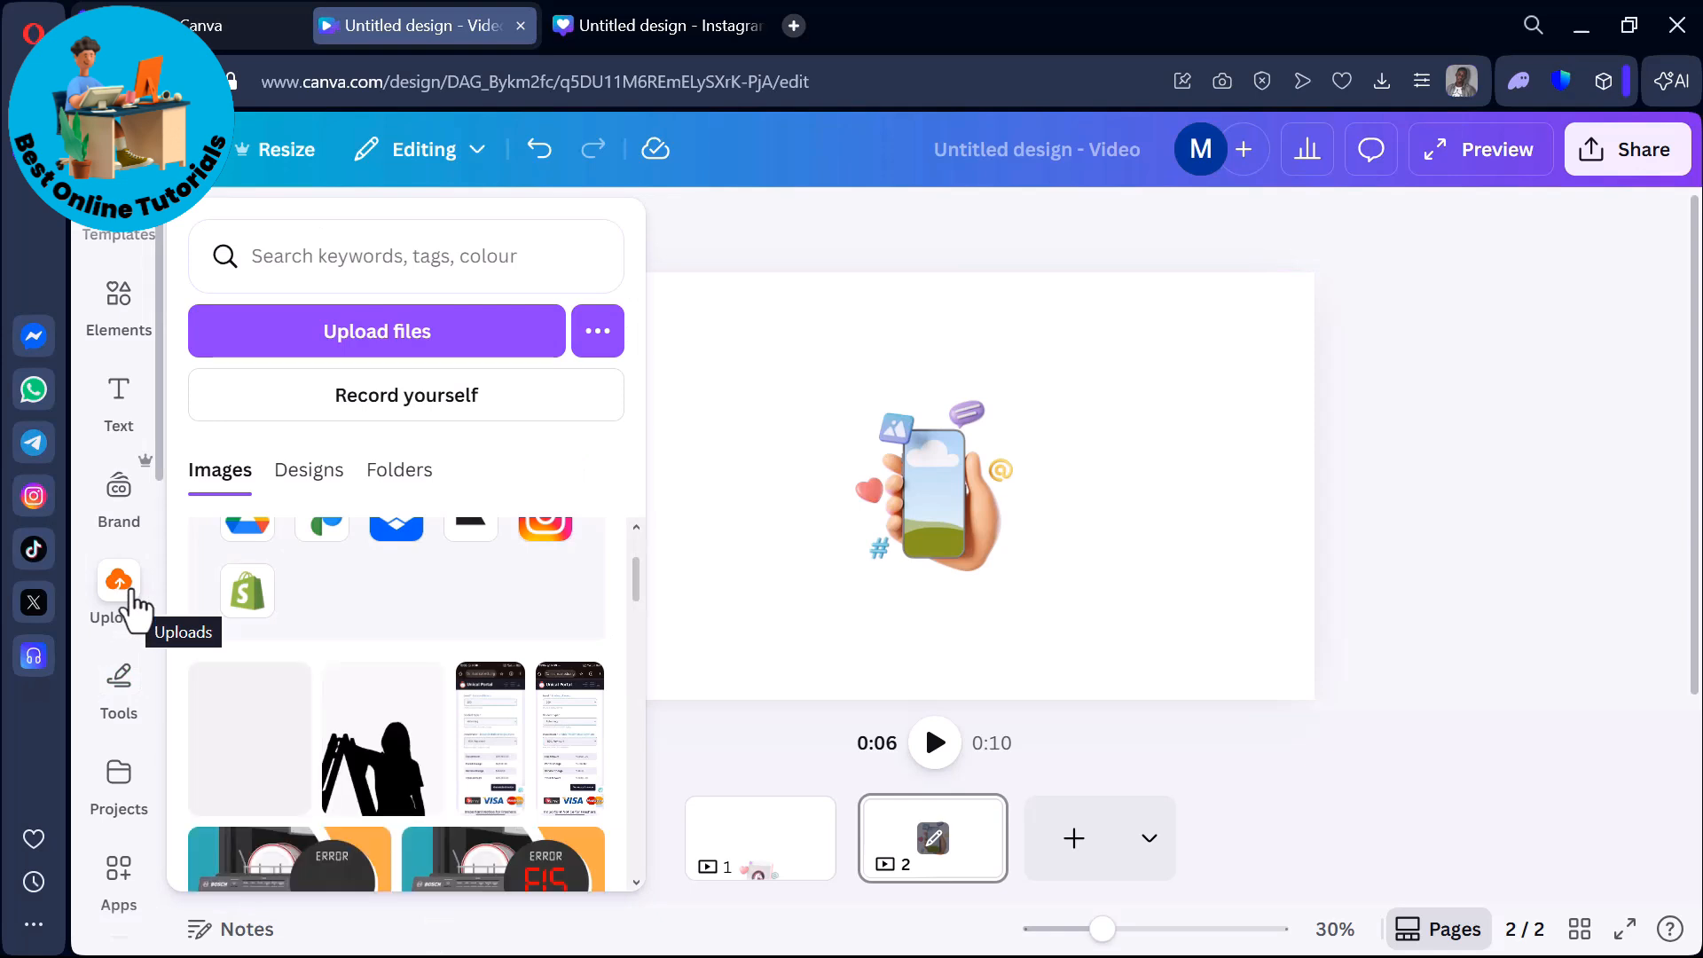
{"action": "left_click_drag", "start_coordinate": [384, 798], "coordinate": [727, 590]}
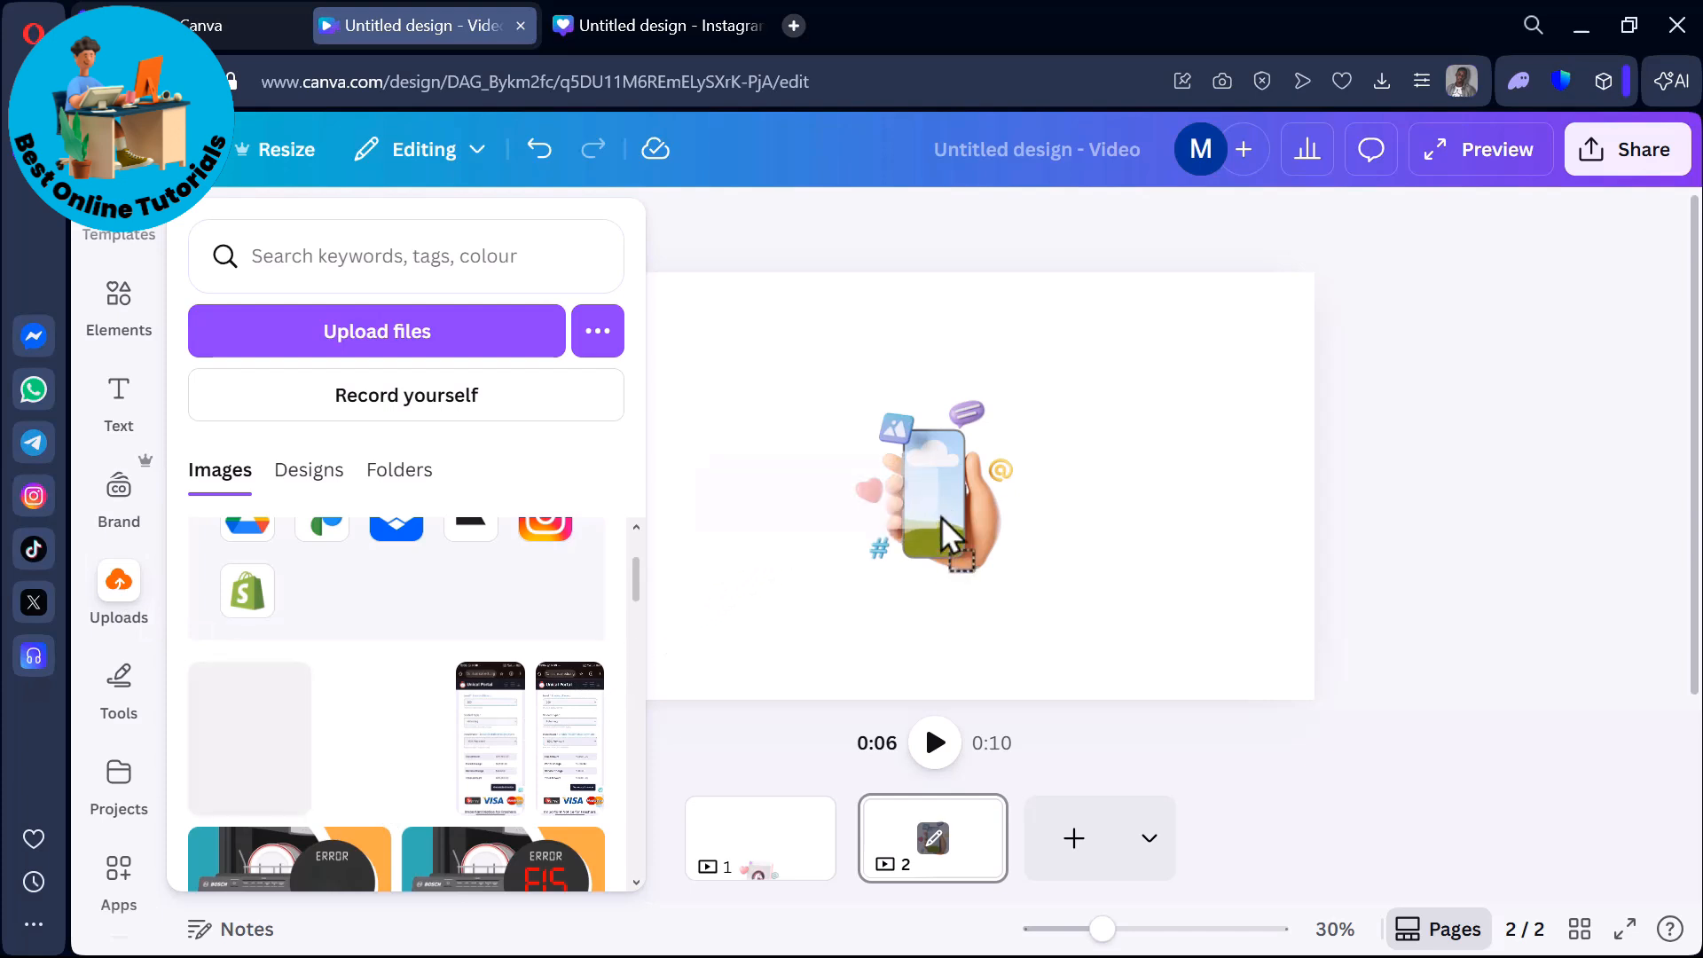
{"action": "left_click_drag", "start_coordinate": [940, 516], "coordinate": [928, 550]}
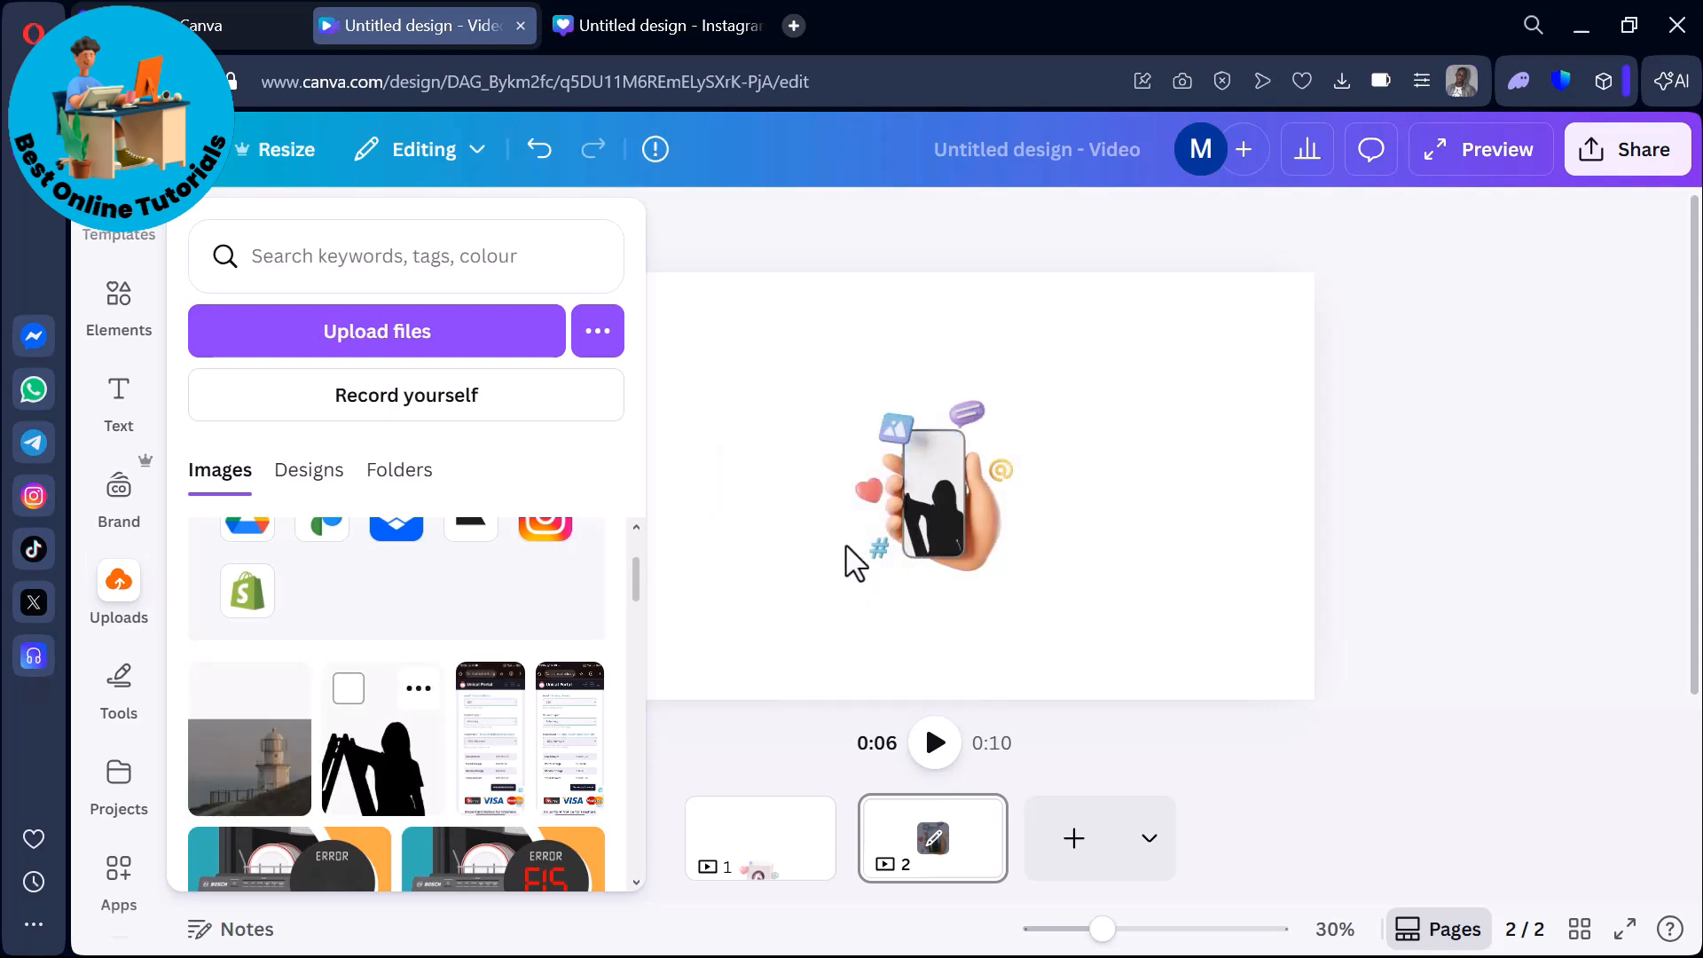
{"action": "left_click", "coordinate": [701, 661]}
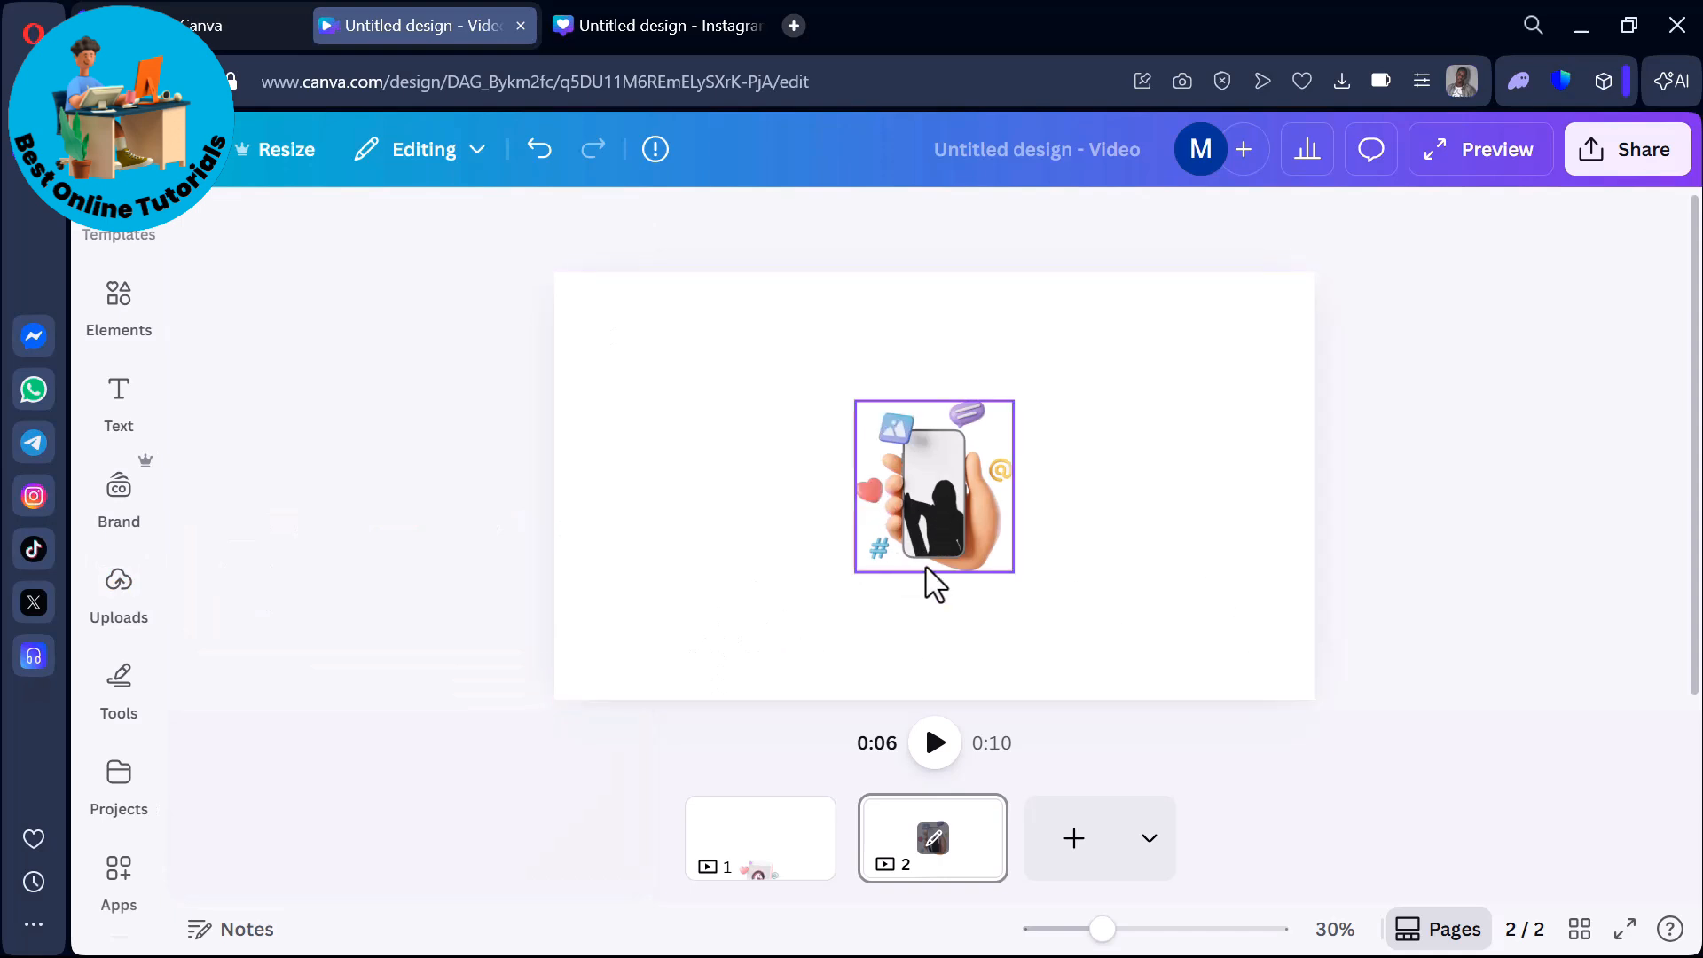
Review the page animation styles available for the phone mockup and return to its photo animation options.
{"action": "left_click", "coordinate": [924, 508]}
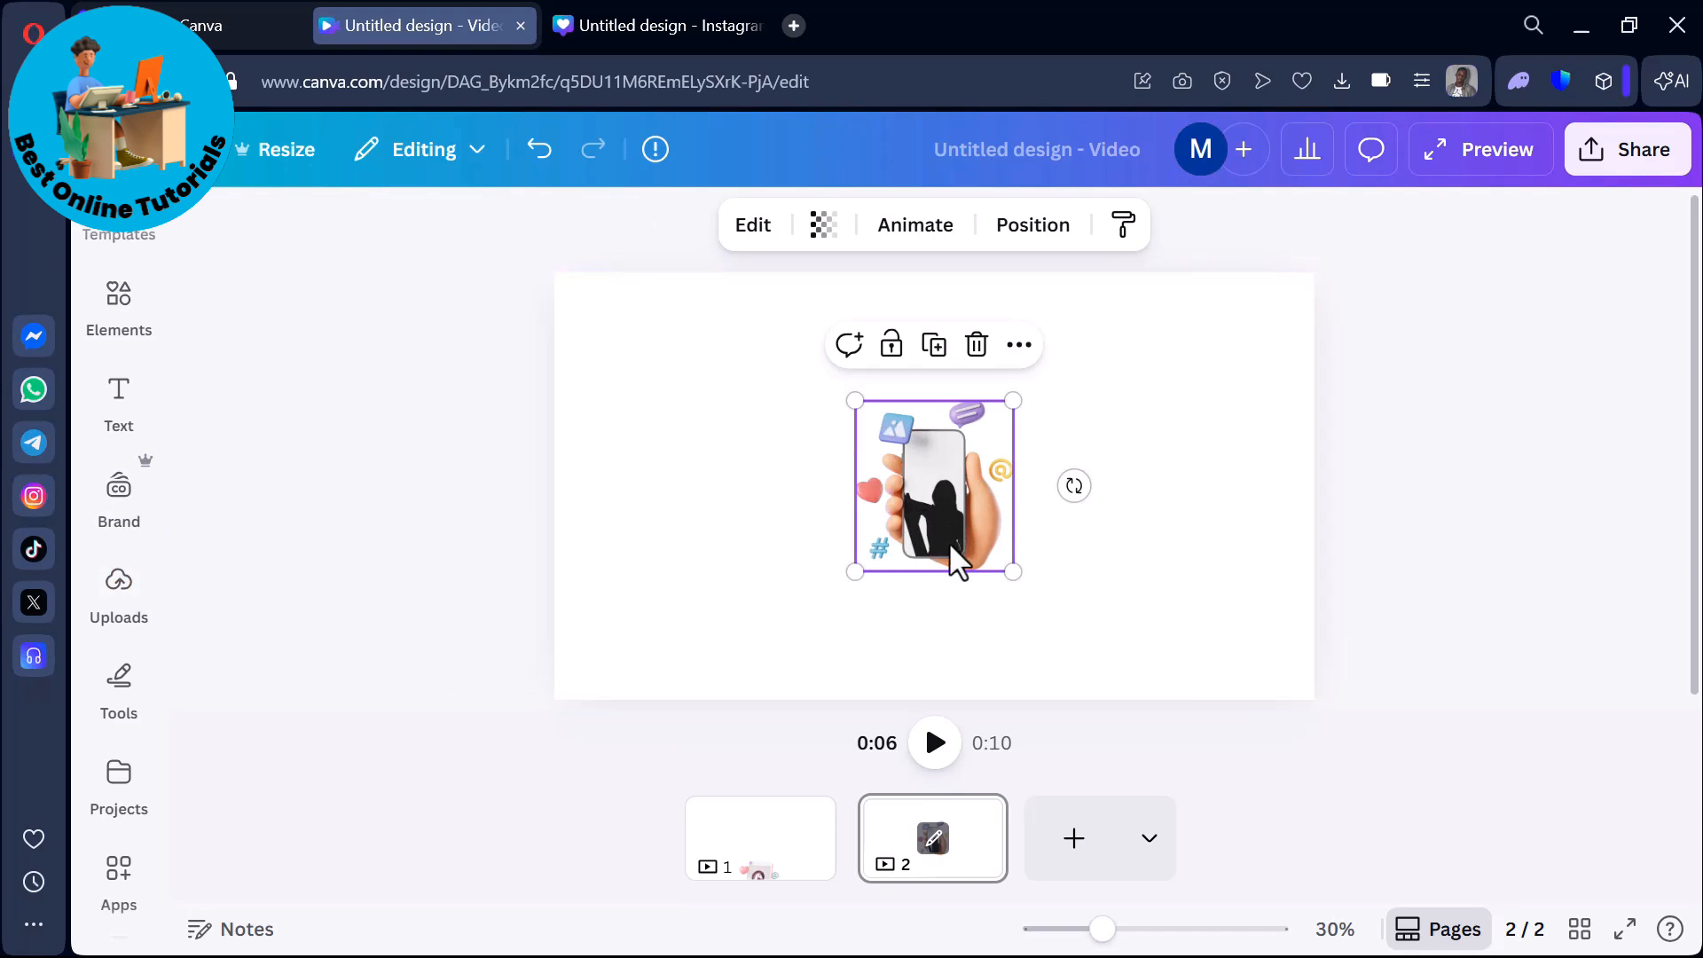
{"action": "left_click", "coordinate": [925, 242]}
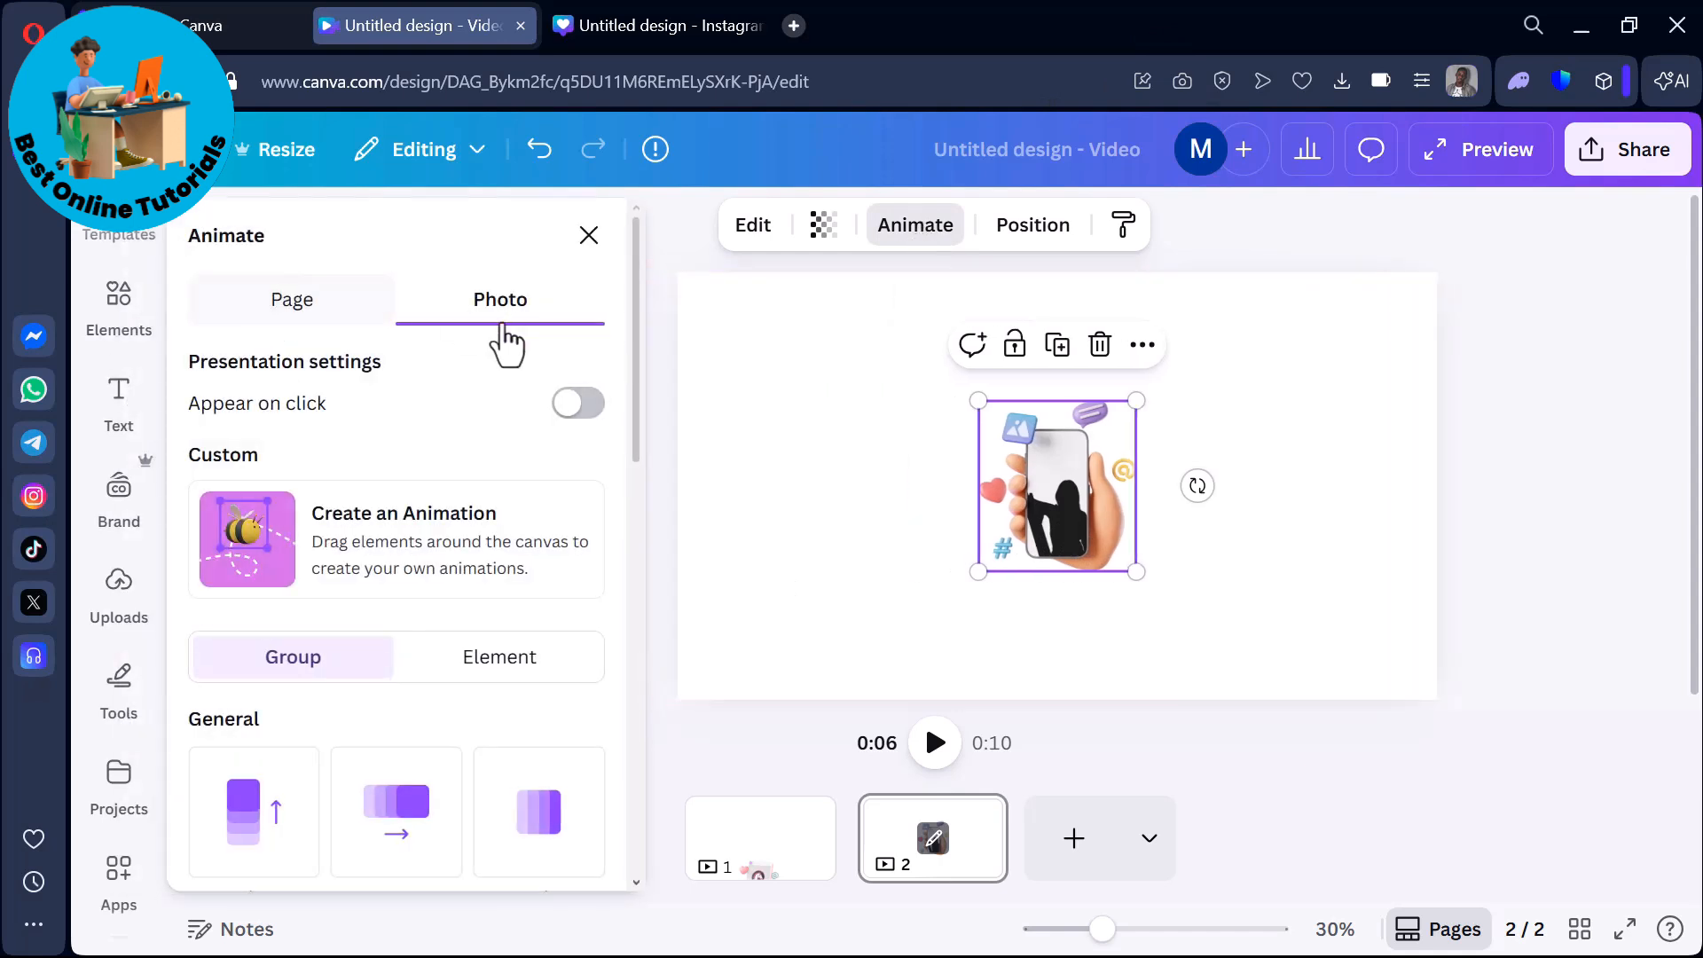
{"action": "left_click", "coordinate": [310, 319]}
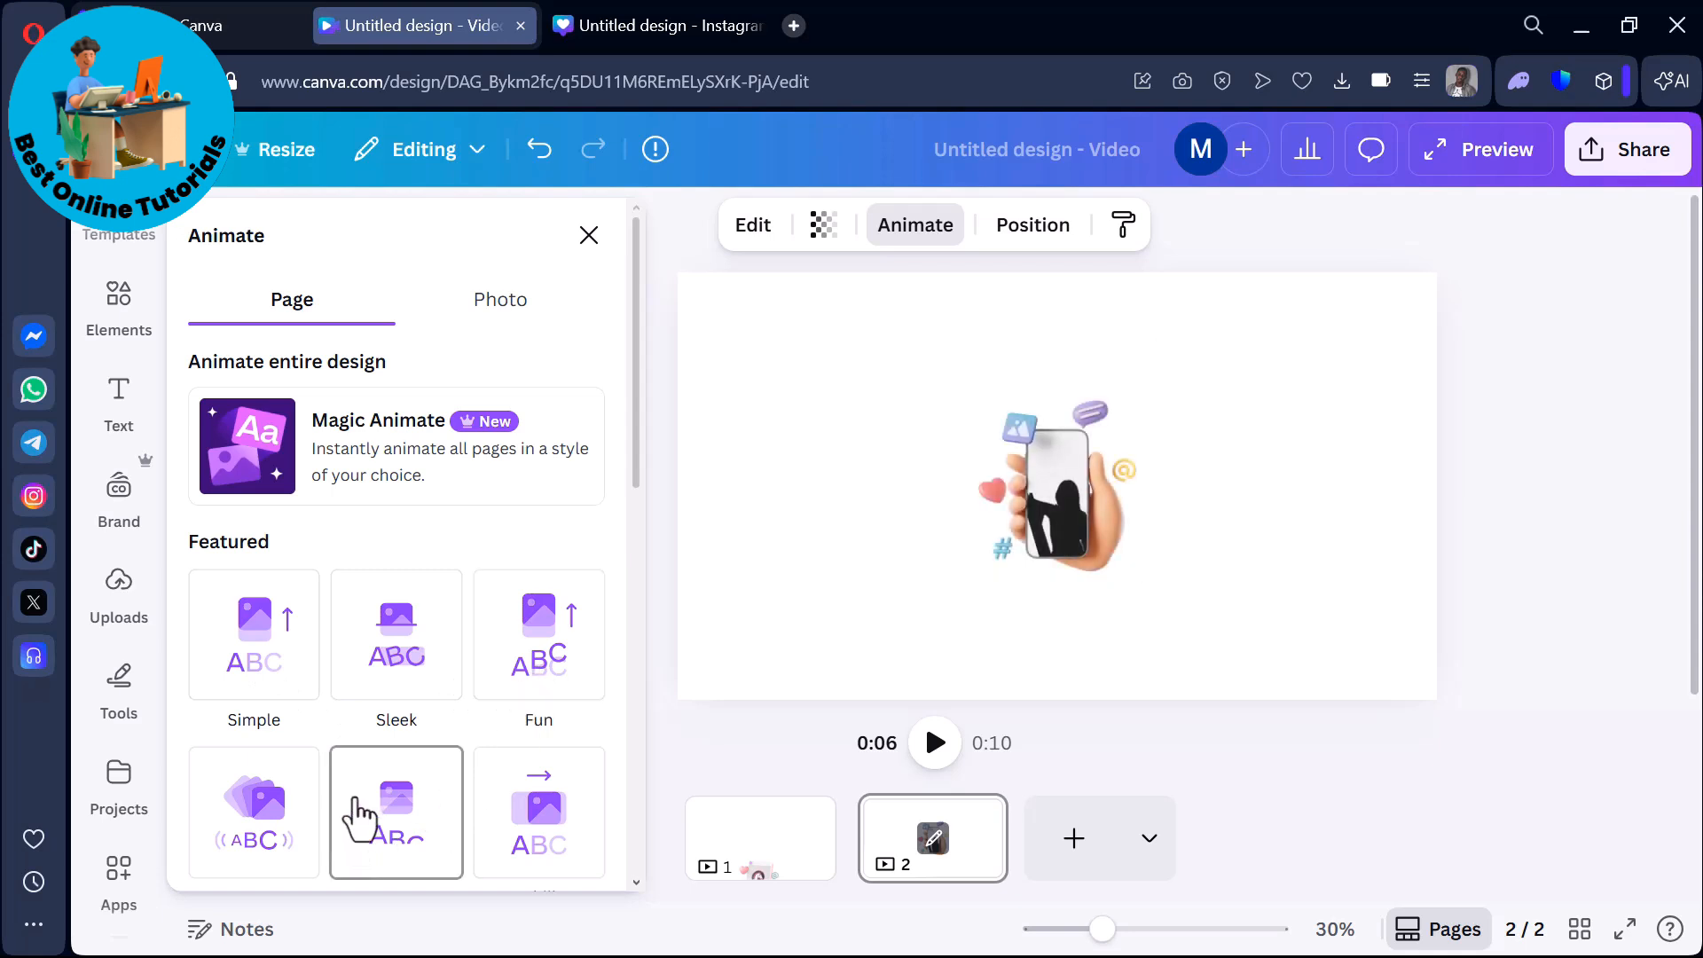
{"action": "scroll", "coordinate": [353, 810], "scroll_direction": "down", "scroll_amount": 5}
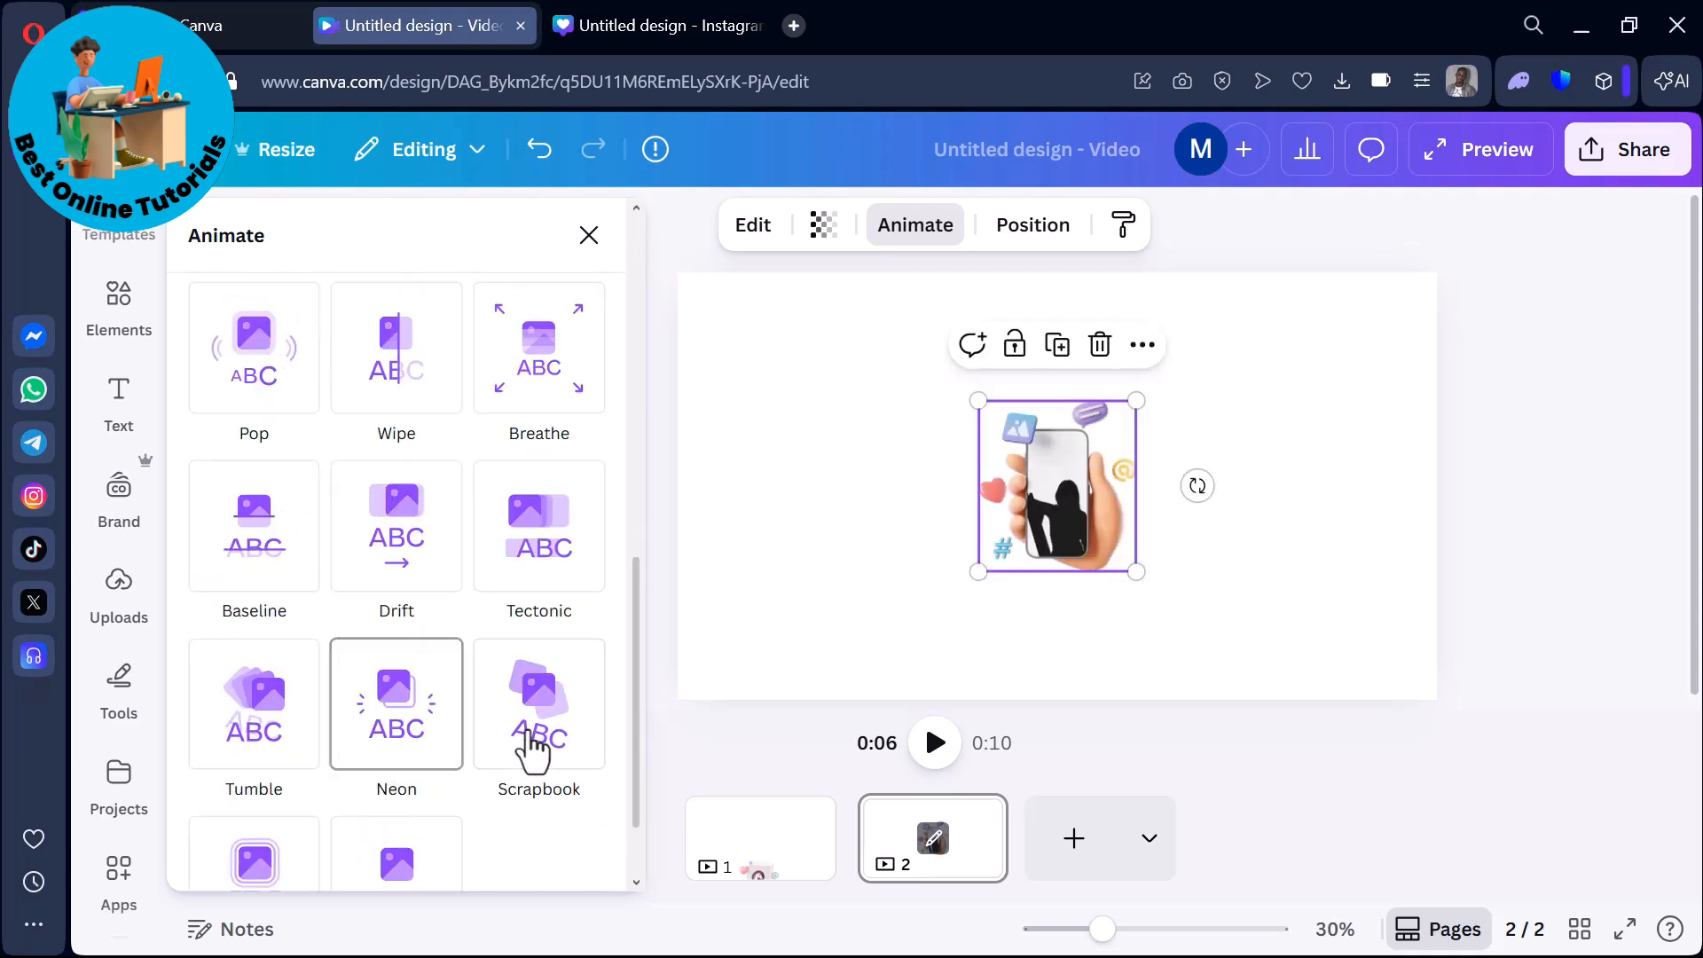
{"action": "left_click_drag", "start_coordinate": [643, 690], "coordinate": [632, 331]}
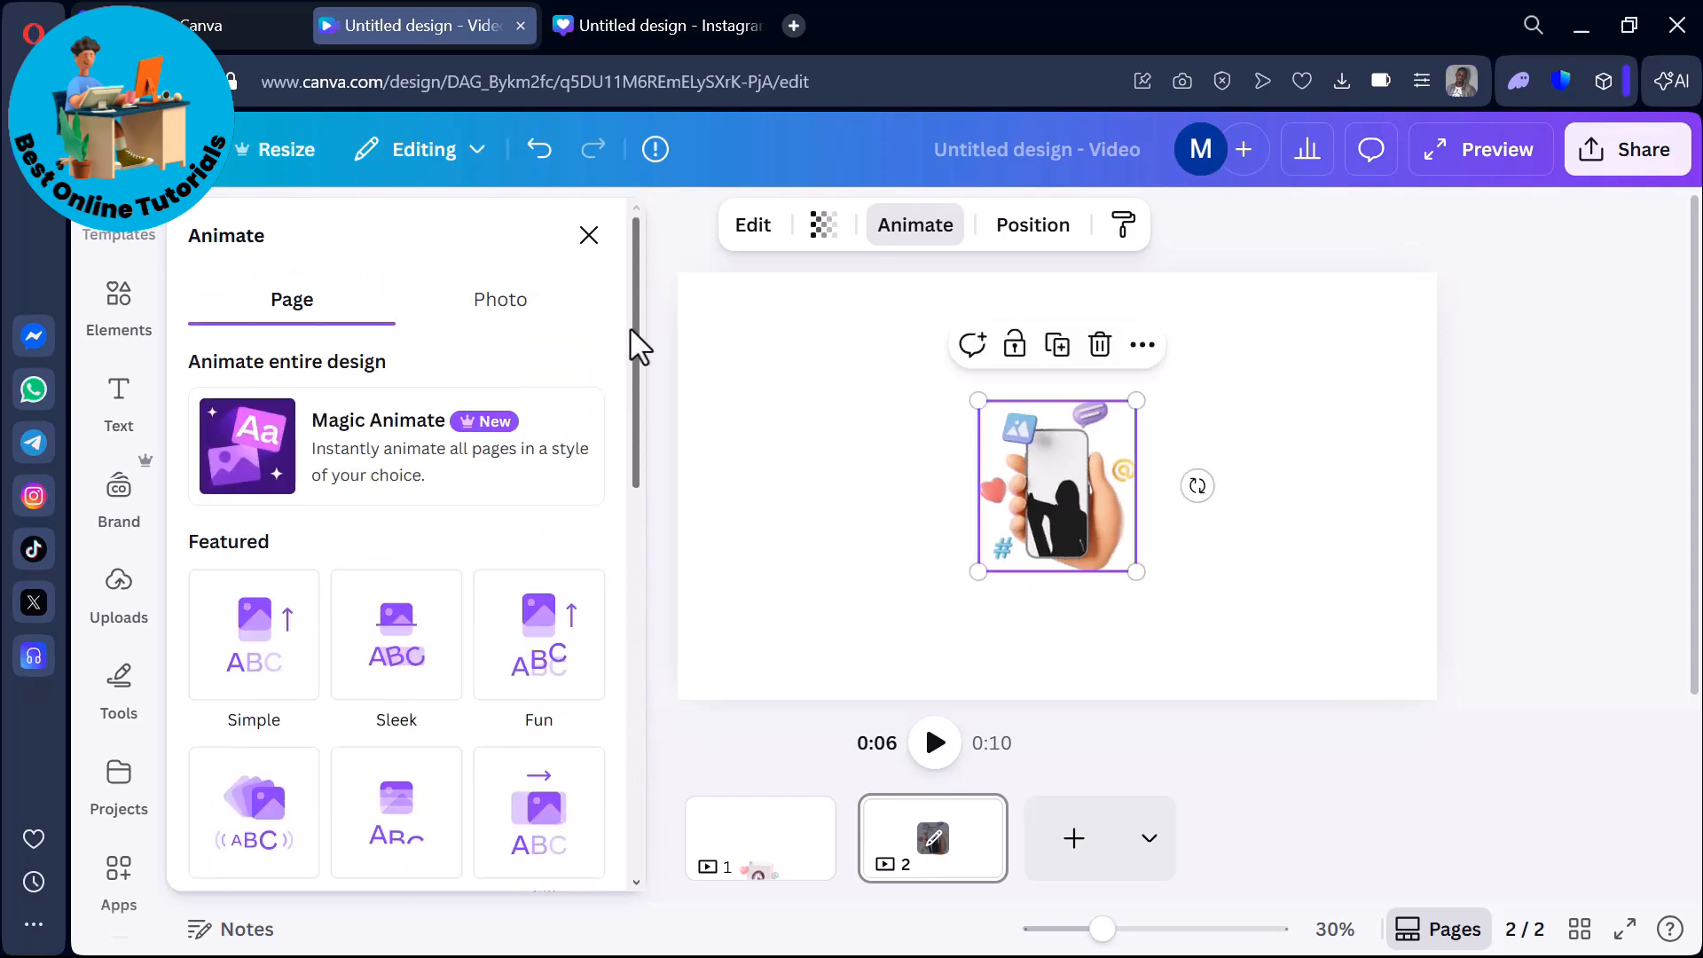
{"action": "left_click", "coordinate": [490, 306]}
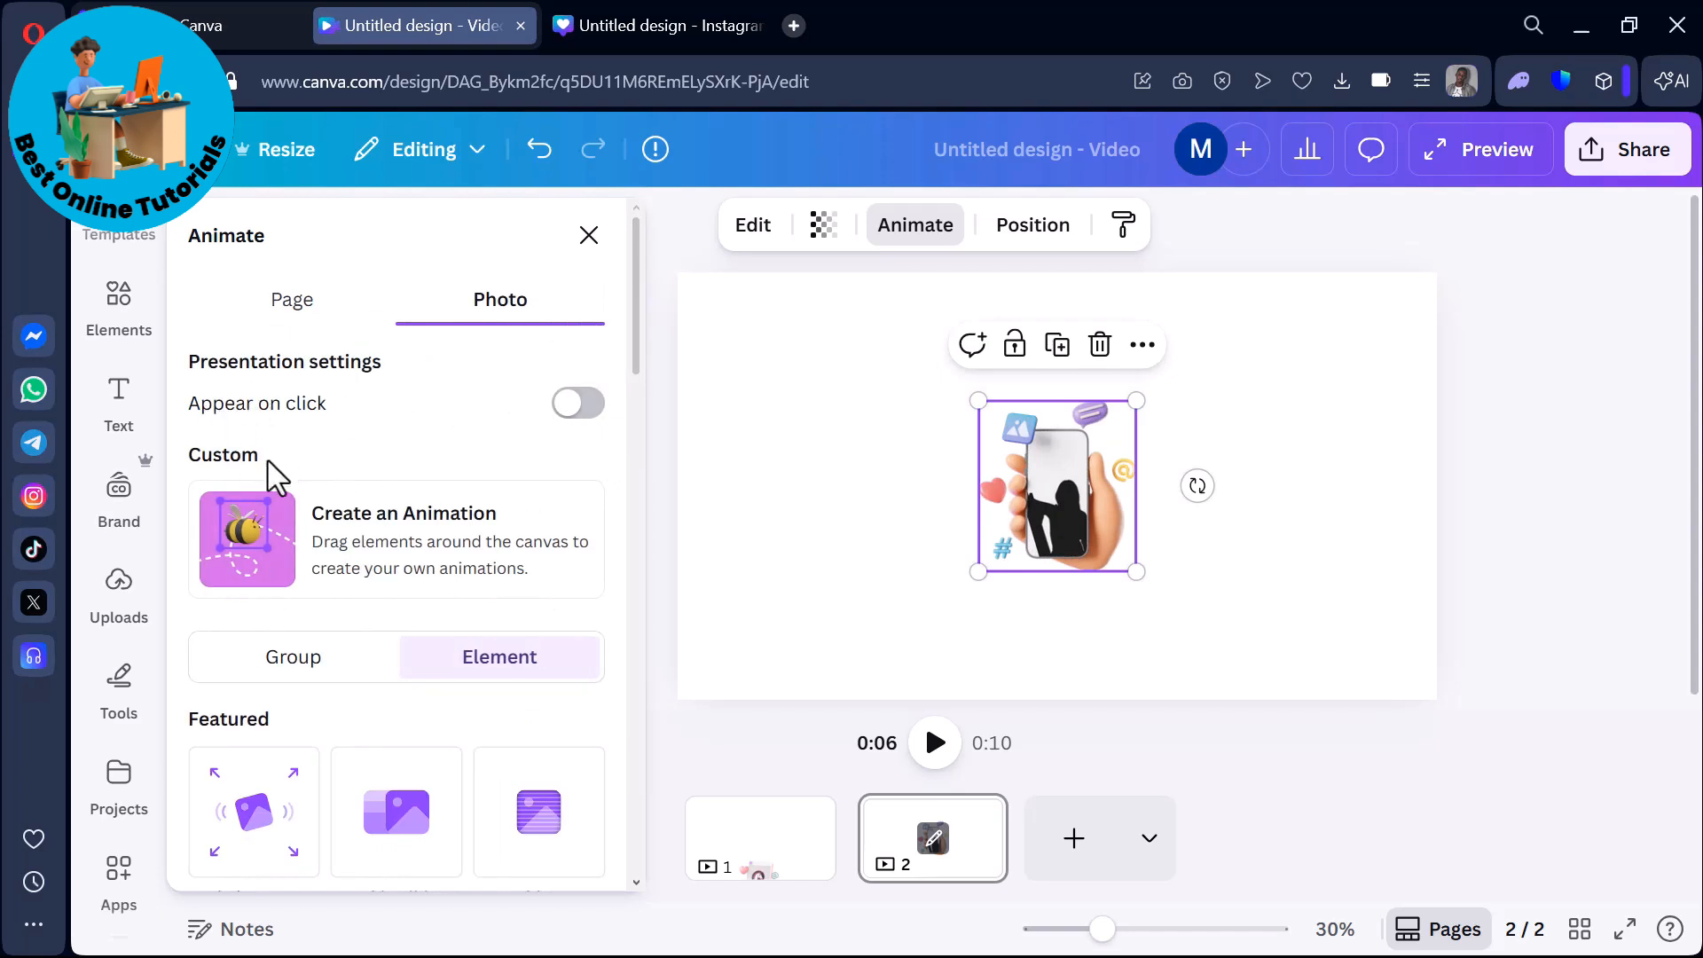
Move the phone mockup down to the page's lower edge with a custom animation and delete the recorded path.
{"action": "left_click", "coordinate": [446, 578]}
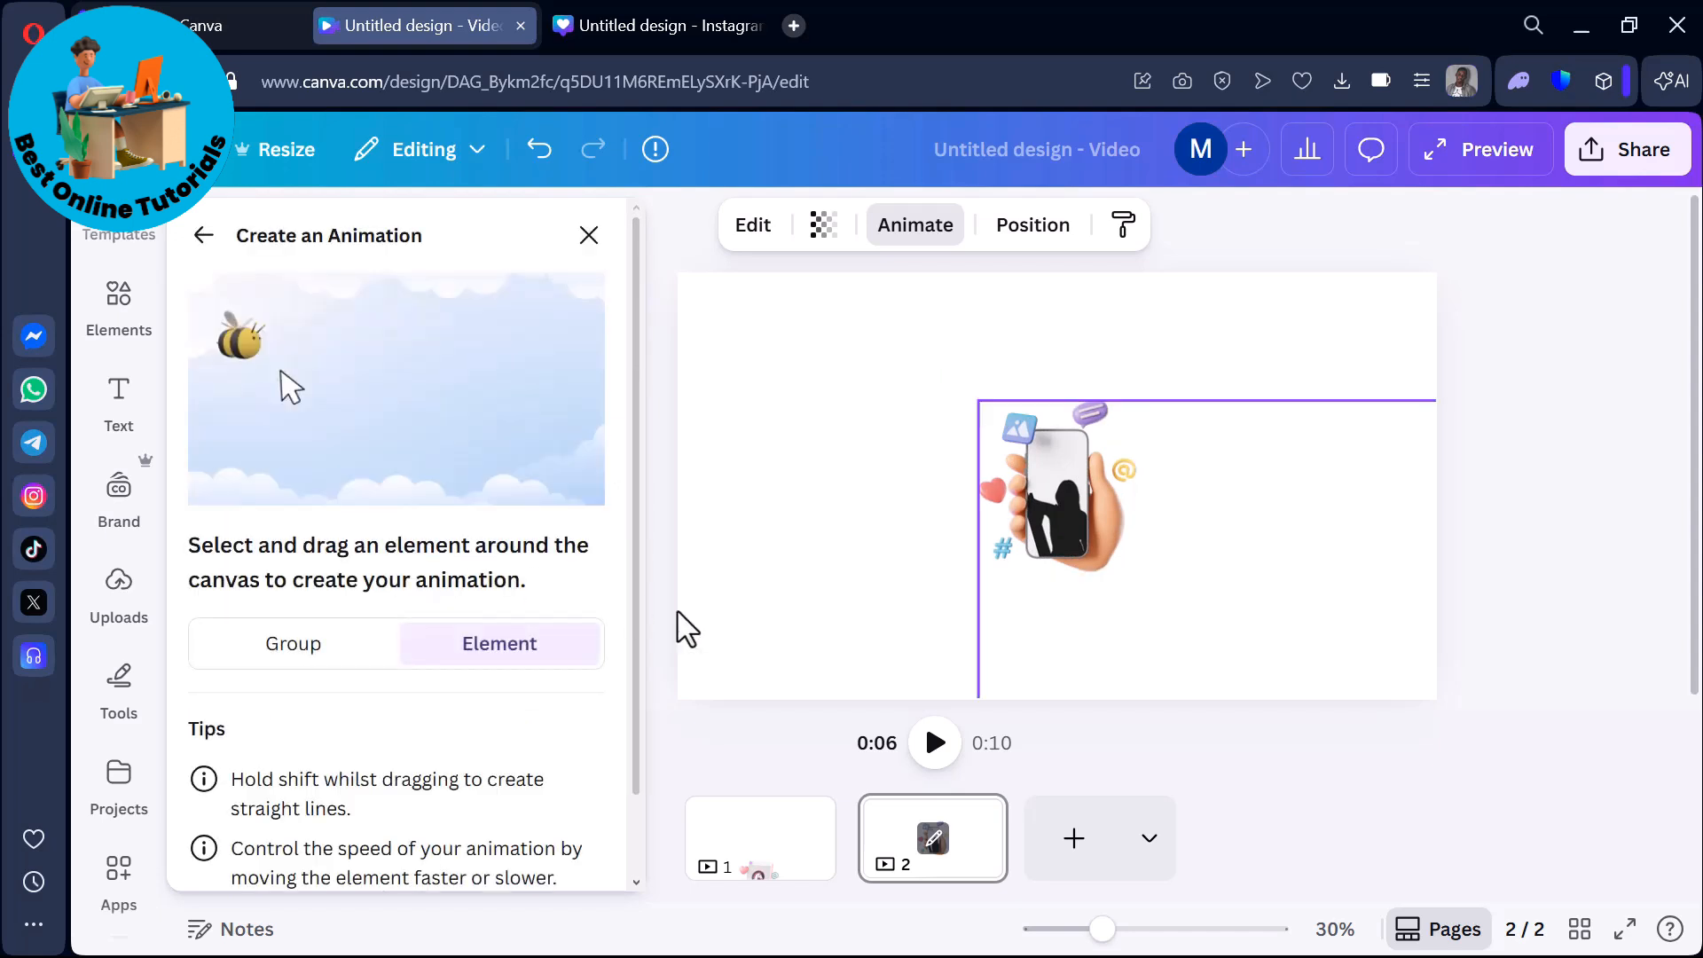
{"action": "mouse_move", "coordinate": [1041, 502]}
{"action": "left_mouse_down"}
{"action": "mouse_move", "coordinate": [1007, 546]}
{"action": "mouse_move", "coordinate": [1011, 568]}
{"action": "mouse_move", "coordinate": [1062, 527]}
{"action": "mouse_move", "coordinate": [1016, 657]}
{"action": "mouse_move", "coordinate": [906, 636]}
{"action": "mouse_move", "coordinate": [941, 699]}
{"action": "left_mouse_up"}
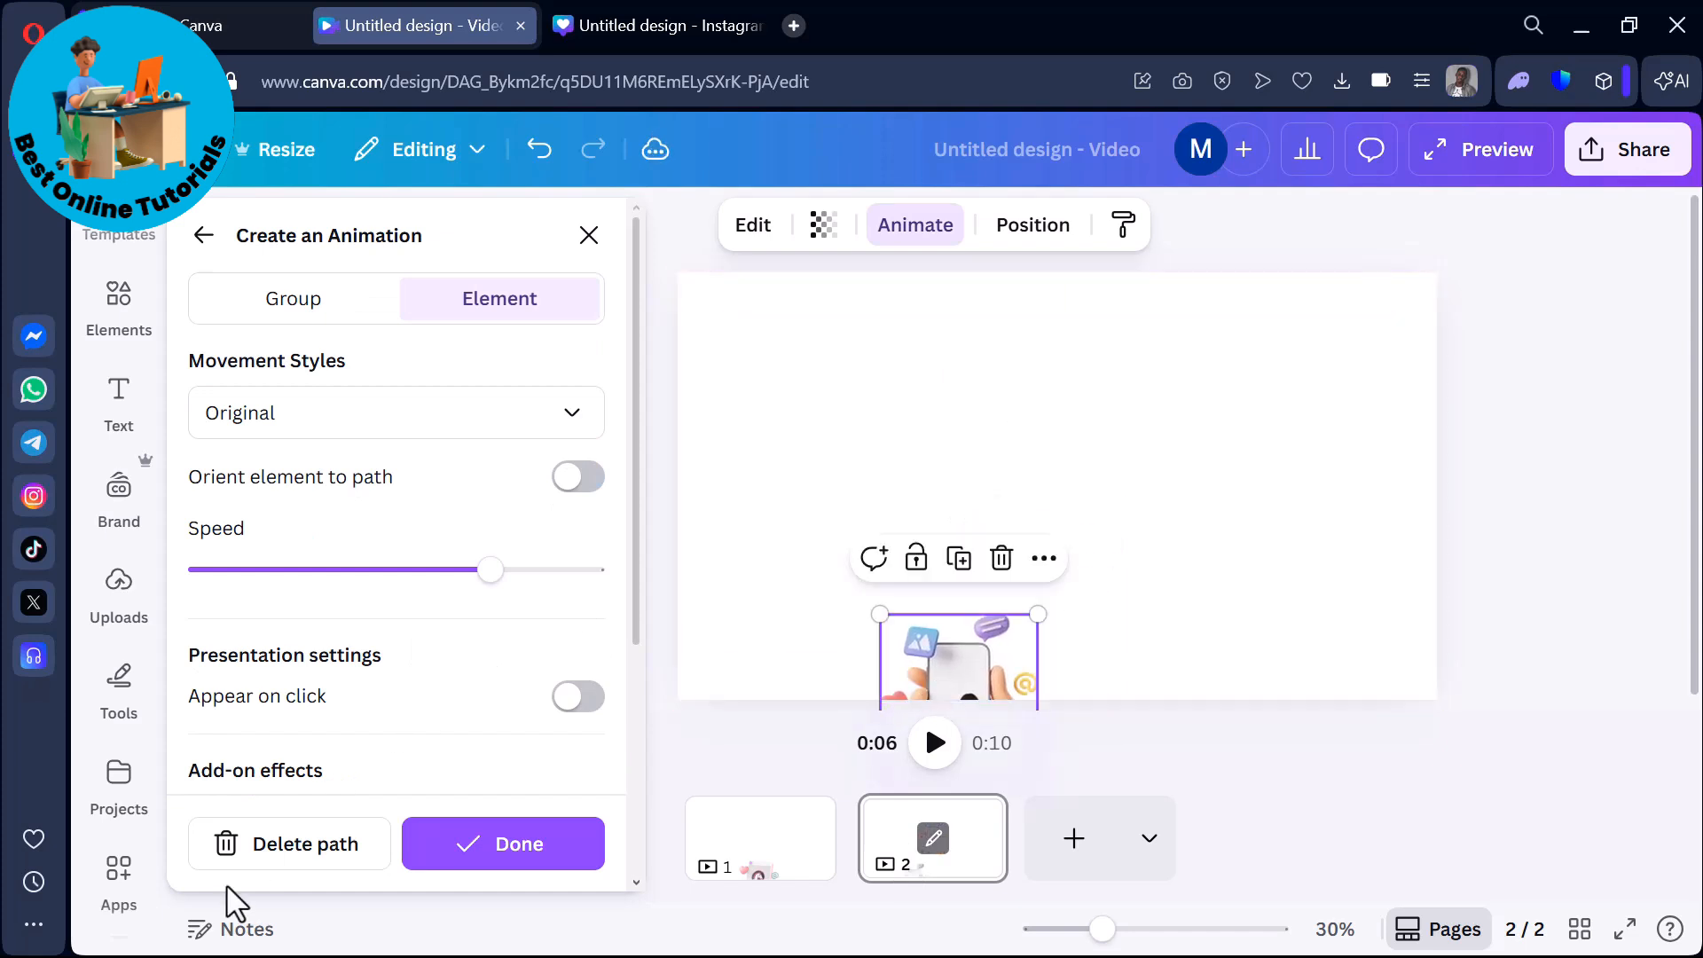
{"action": "left_click", "coordinate": [283, 853]}
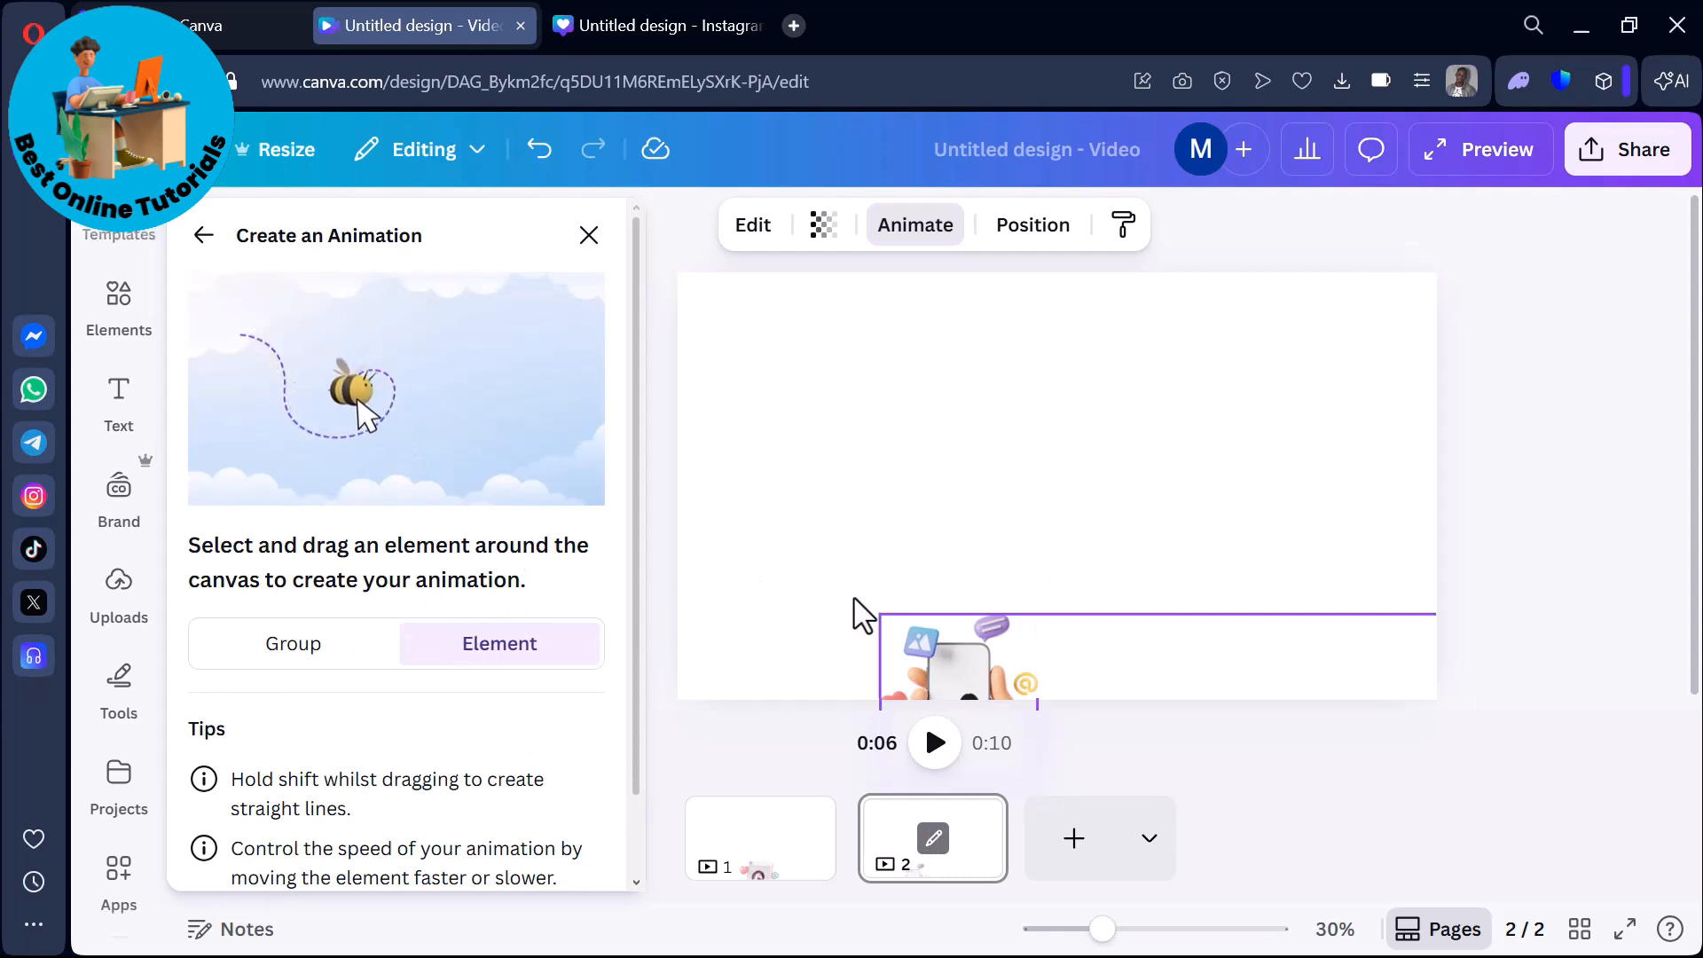
Record a vertical path moving the phone mockup up the page, using the Steady movement style at the slowest speed.
{"action": "left_click_drag", "start_coordinate": [981, 677], "coordinate": [970, 254]}
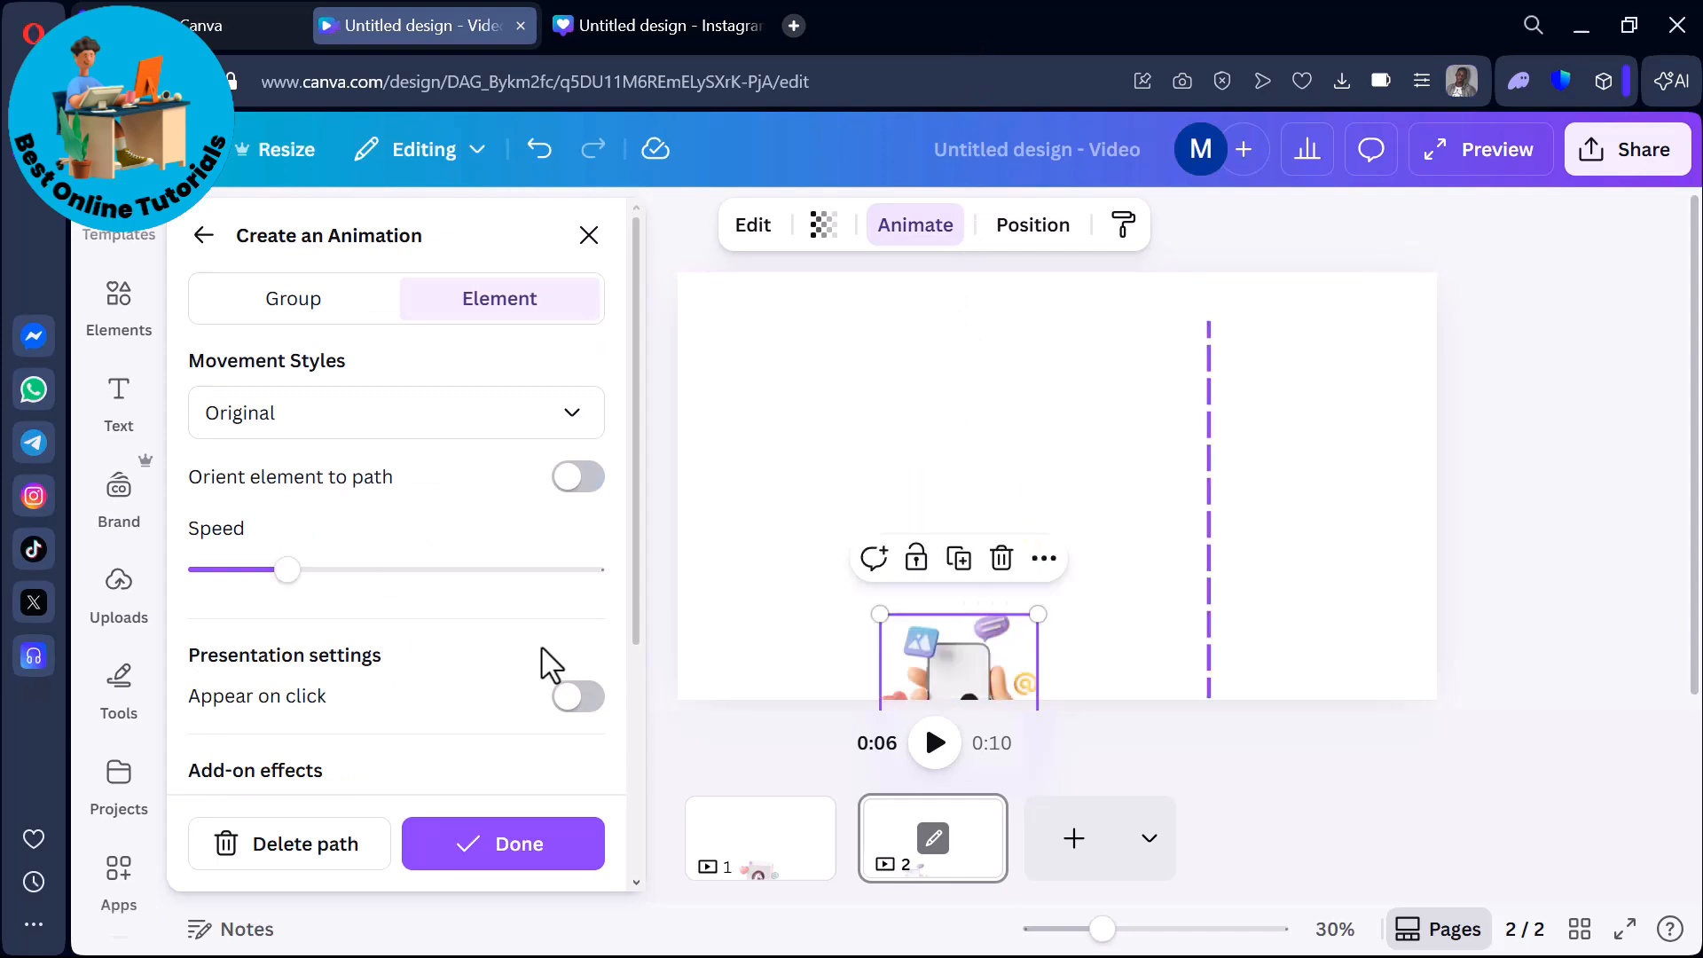
{"action": "left_click", "coordinate": [348, 425]}
{"action": "left_click", "coordinate": [304, 594]}
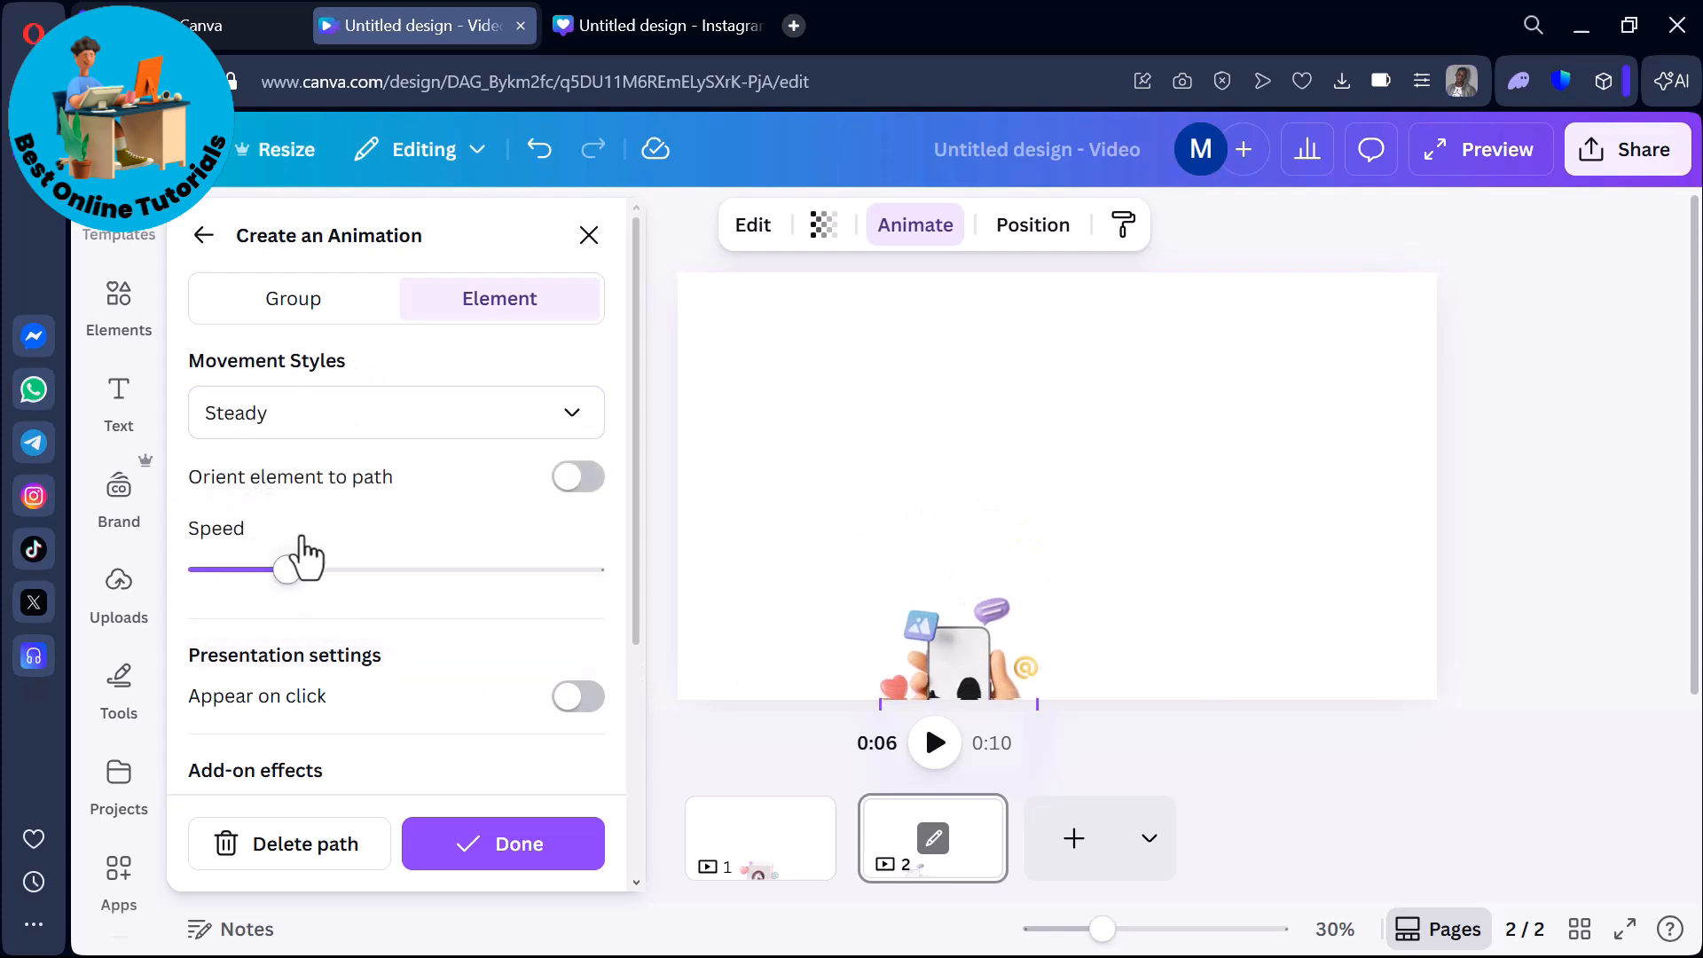
{"action": "left_click_drag", "start_coordinate": [287, 572], "coordinate": [173, 593]}
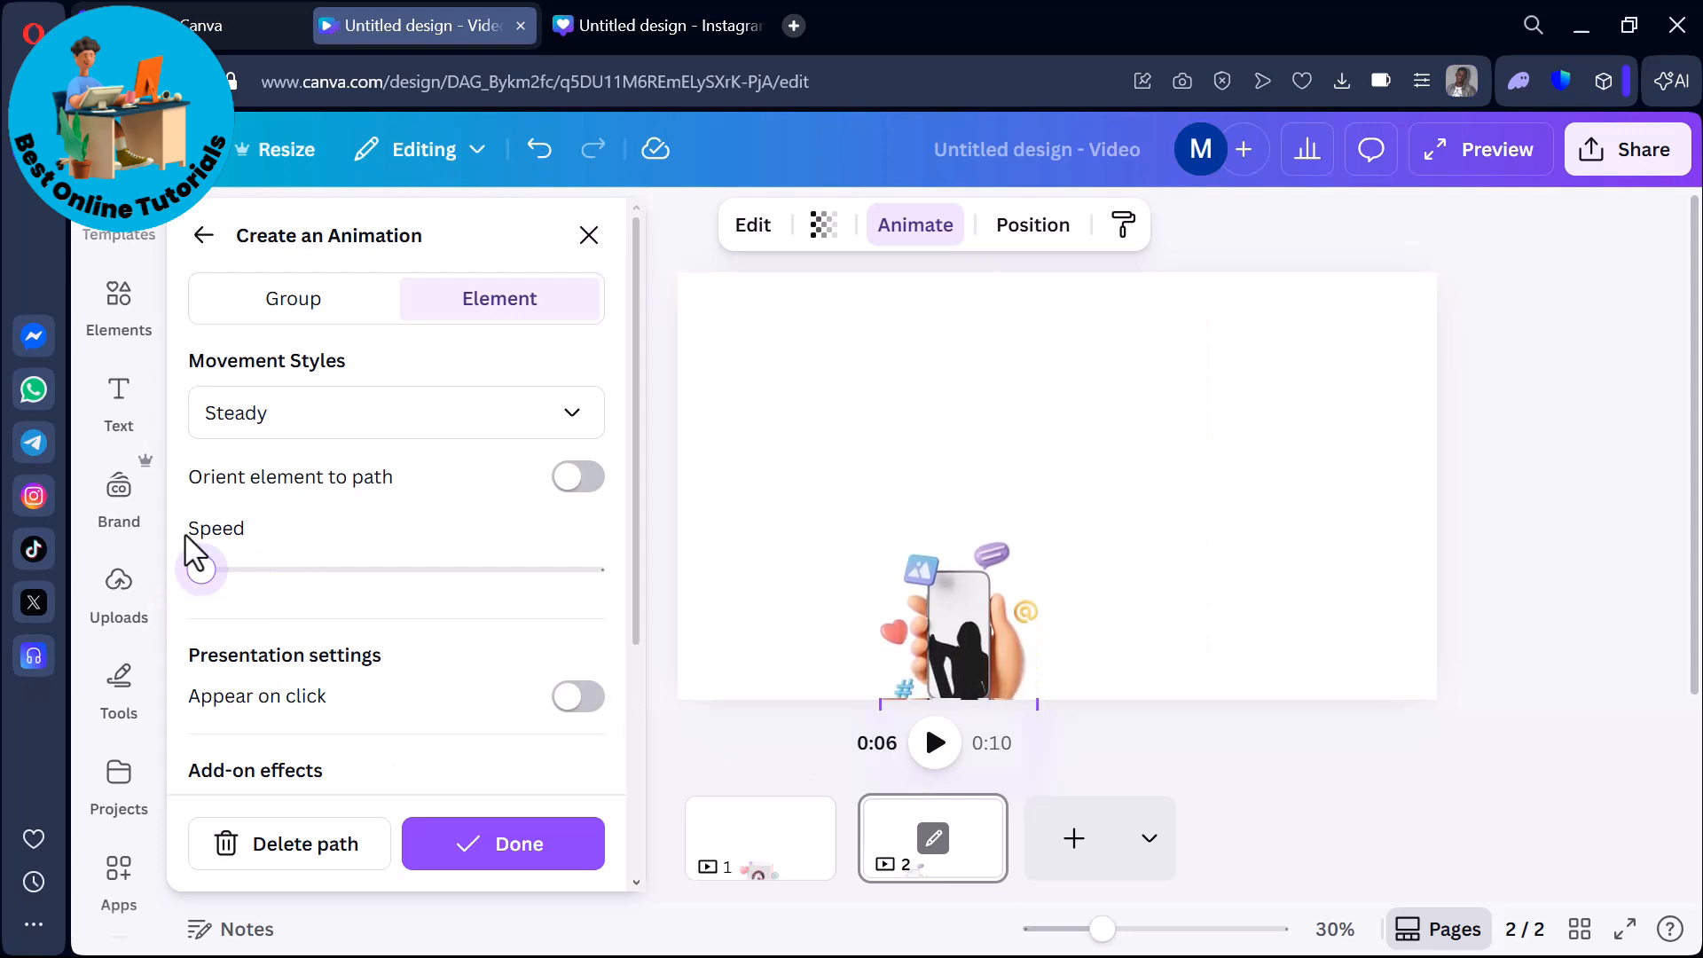
{"action": "scroll", "coordinate": [193, 552], "scroll_direction": "down", "scroll_amount": 4}
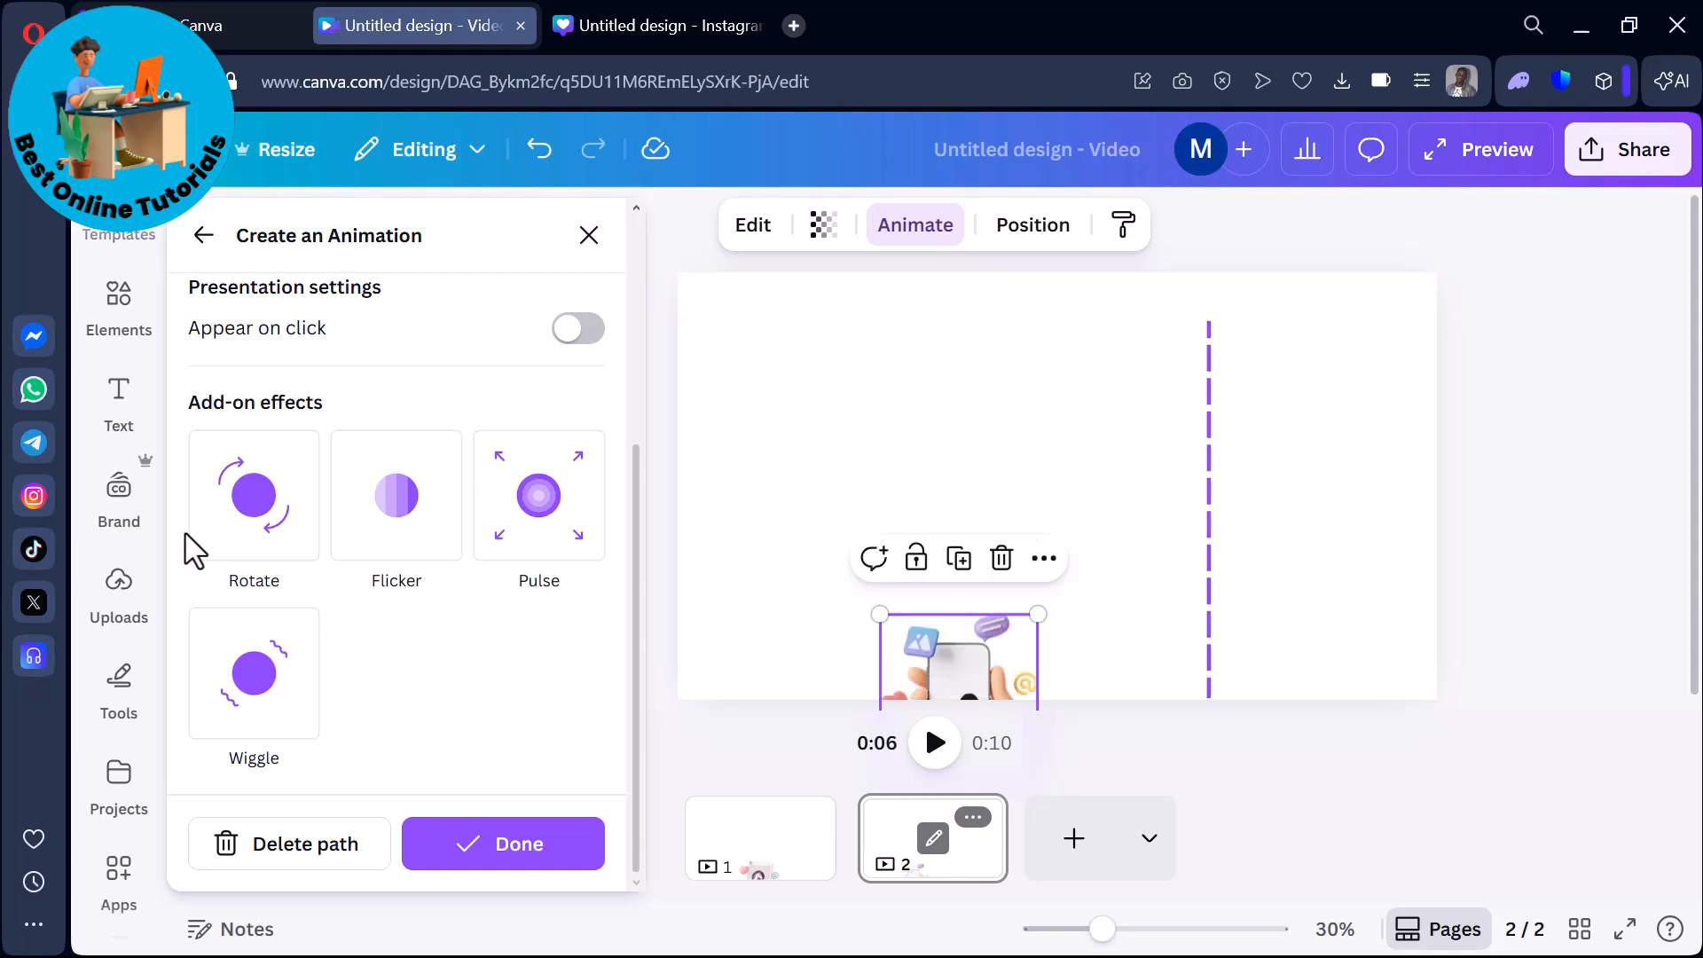
{"action": "scroll", "coordinate": [193, 552], "scroll_direction": "up", "scroll_amount": 5}
{"action": "key", "text": "Escape"}
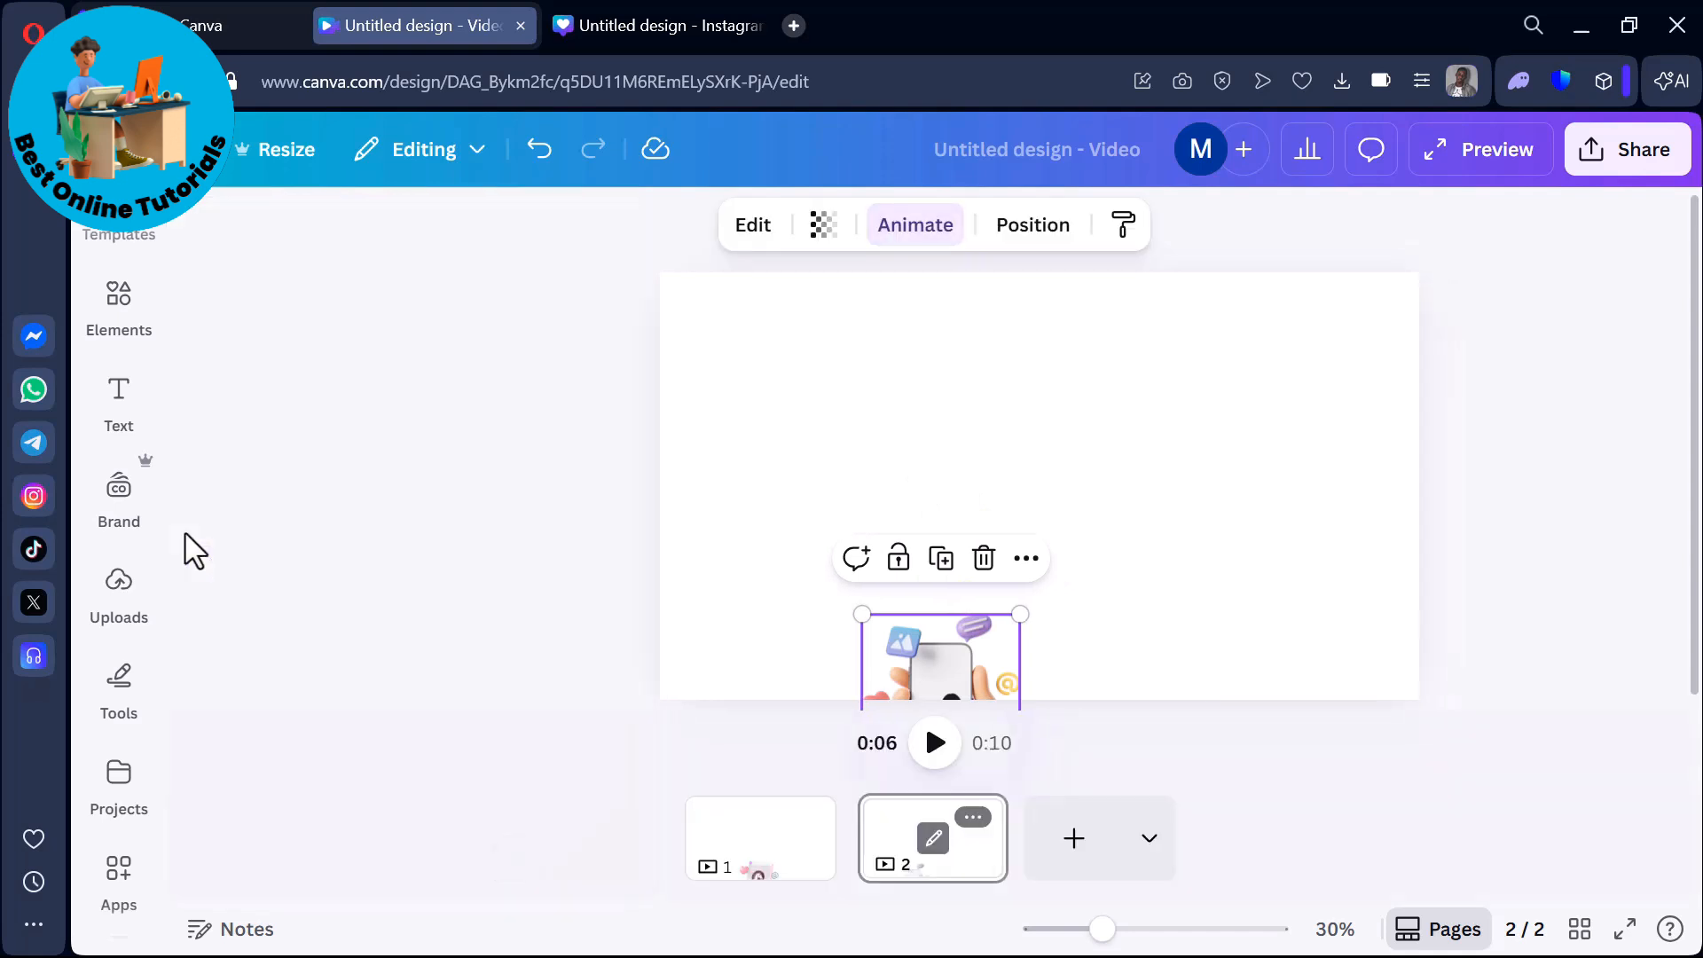